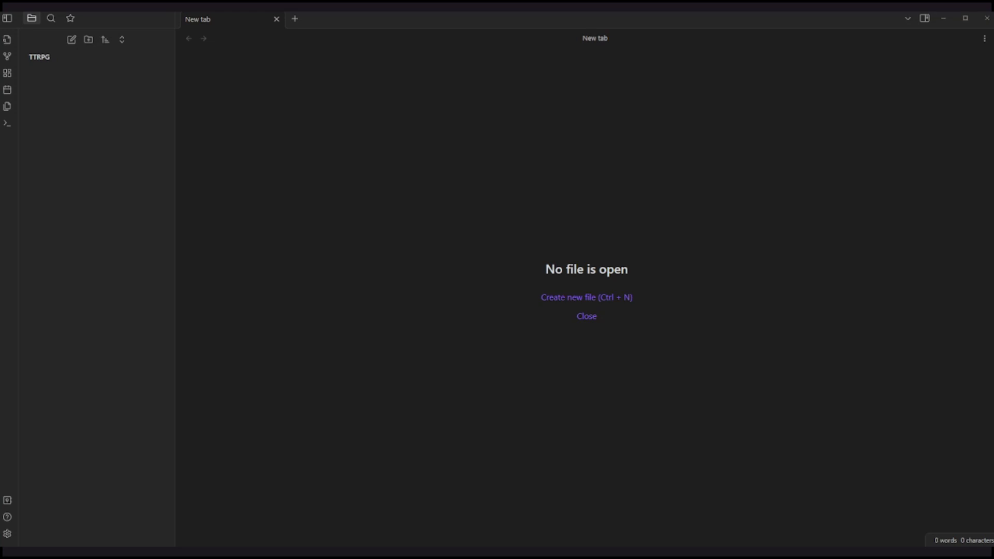
- Bring the Obsidian window with the empty TTRPG vault into focus
click(428, 181)
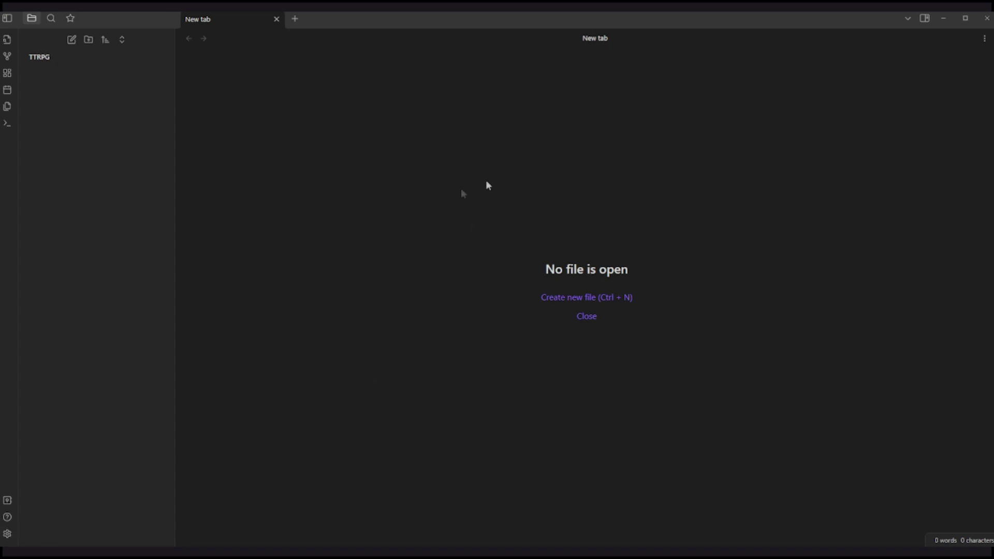
- Enable community plugins in Settings and browse the catalogue of 875 plugins
click(7, 535)
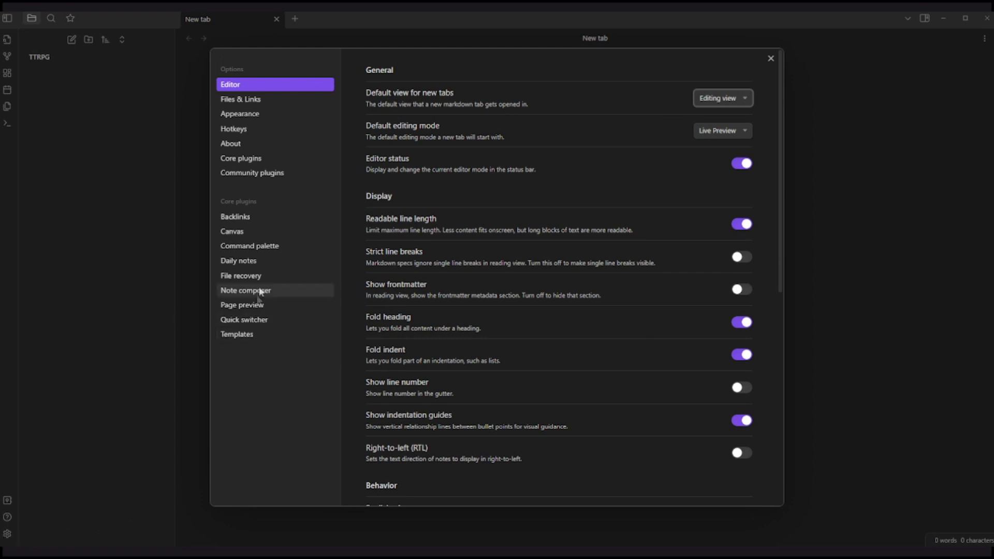
click(265, 175)
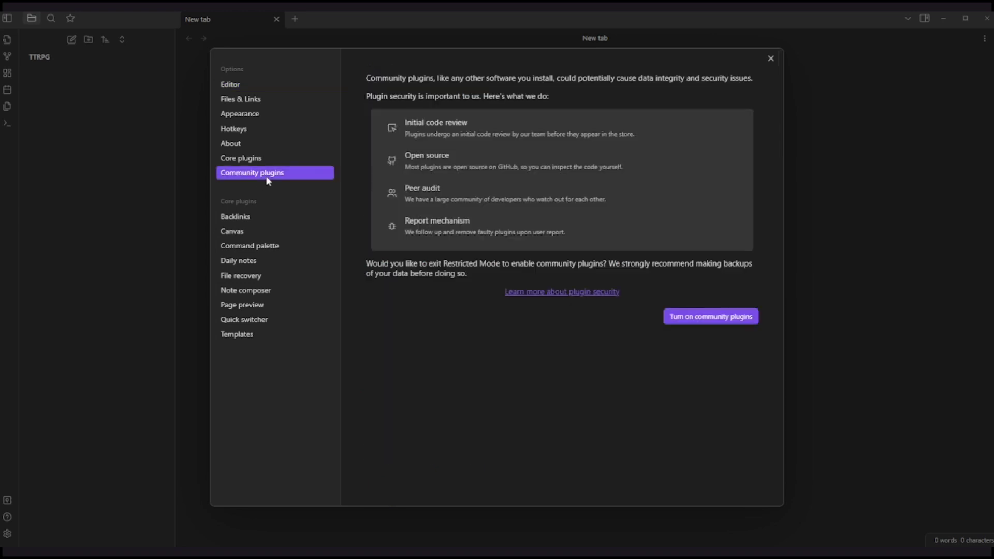
click(724, 316)
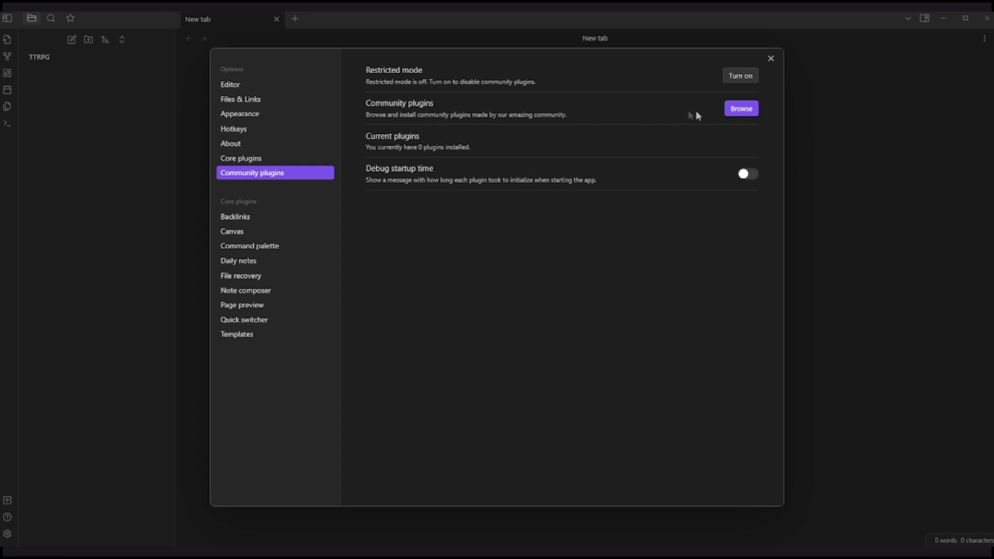
click(749, 110)
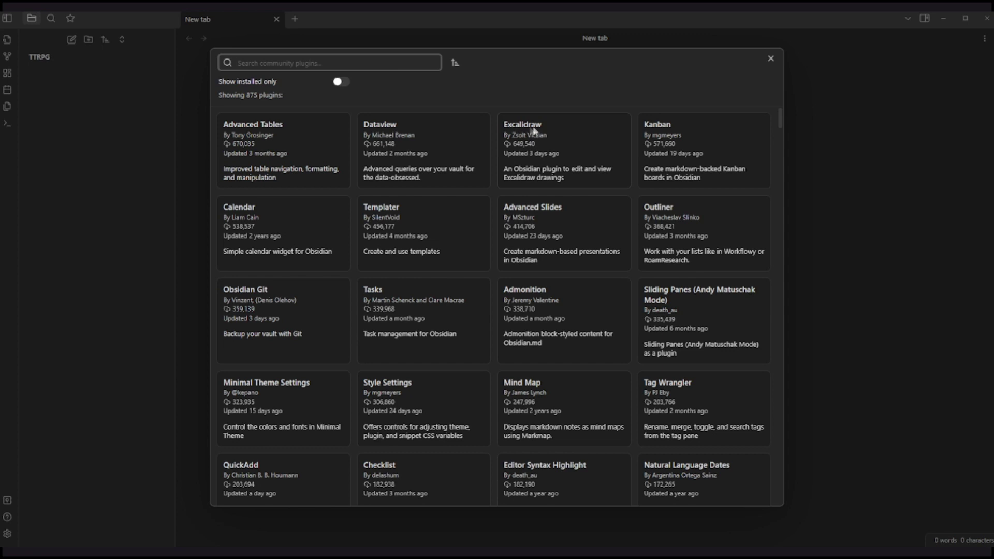
- Install Excalidraw from its catalogue card, enable it, dismiss its welcome note and close Settings
click(569, 151)
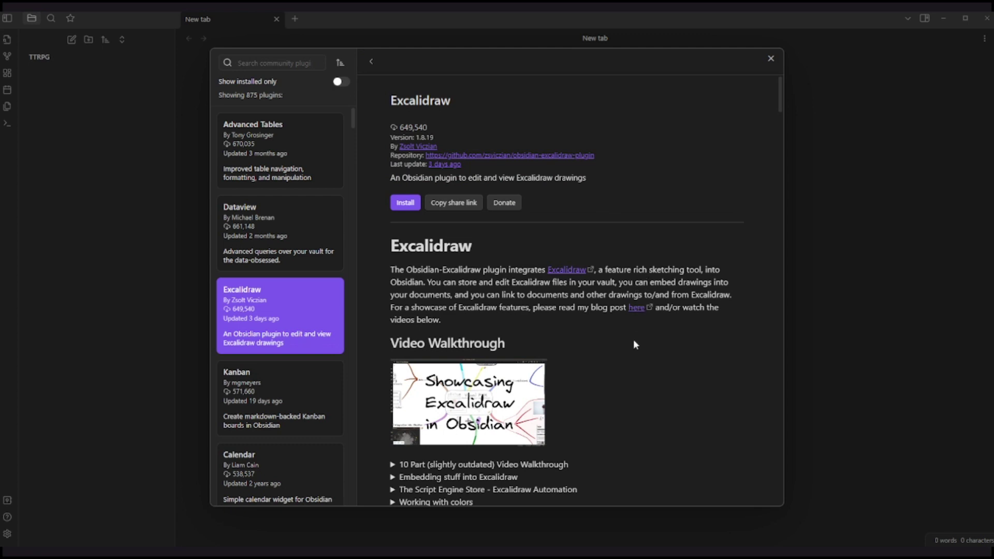
click(406, 203)
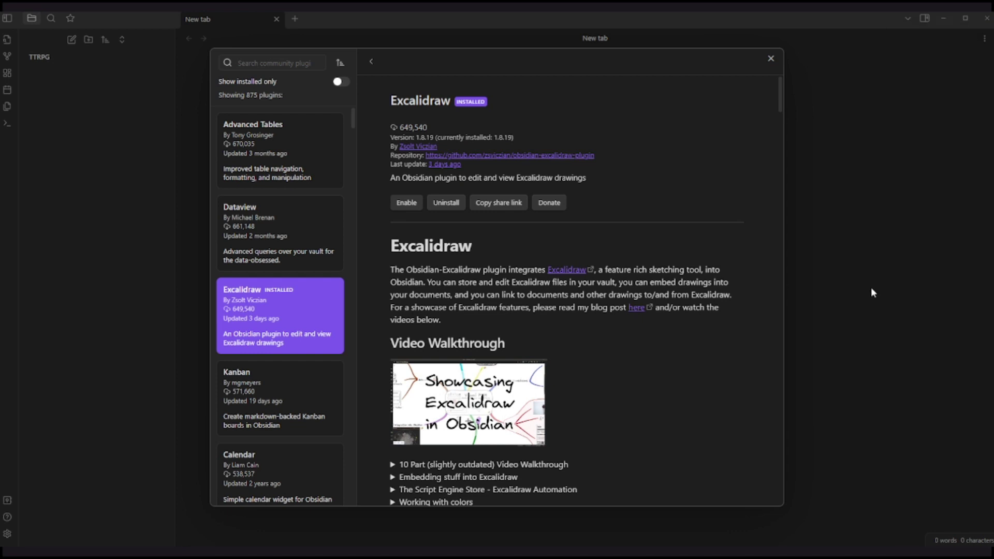
click(770, 59)
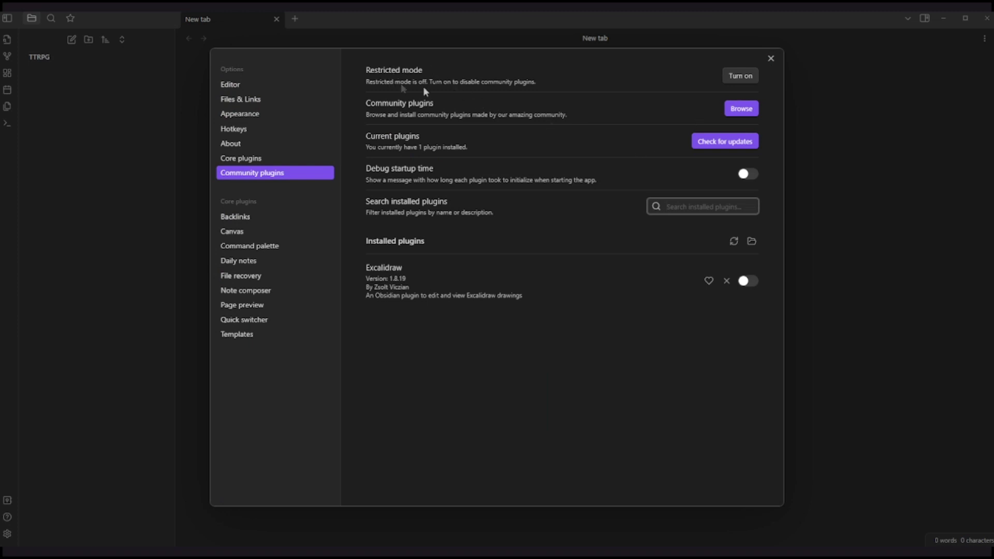
click(750, 281)
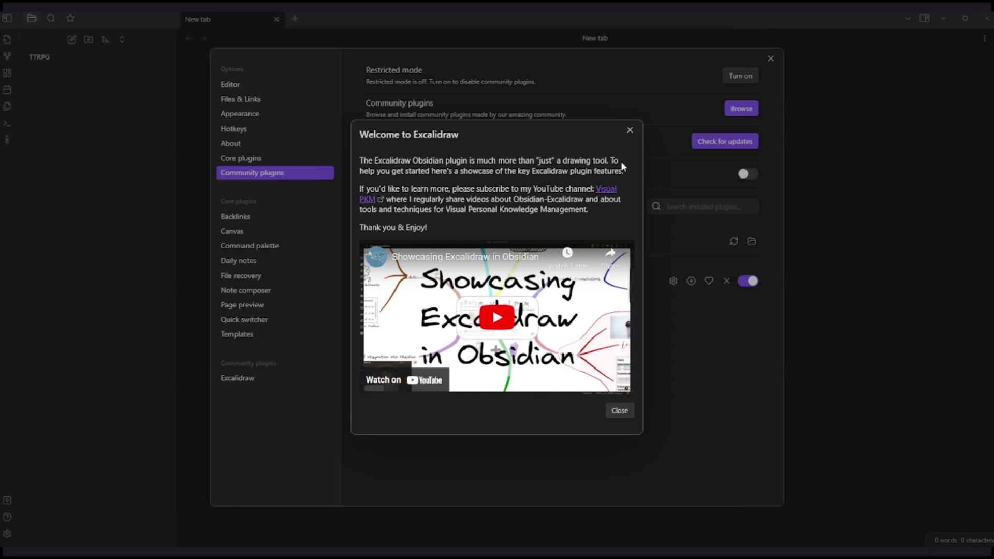
click(630, 132)
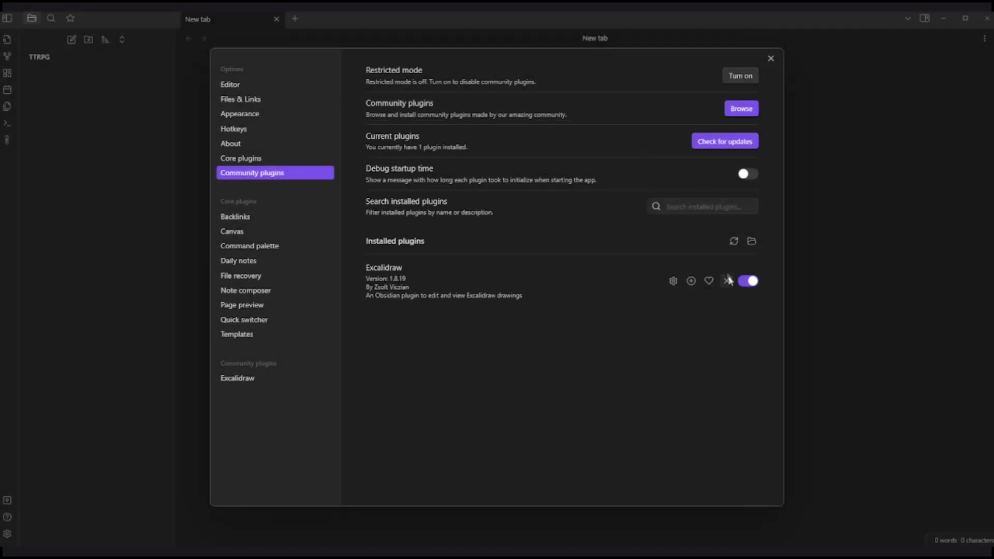
click(771, 59)
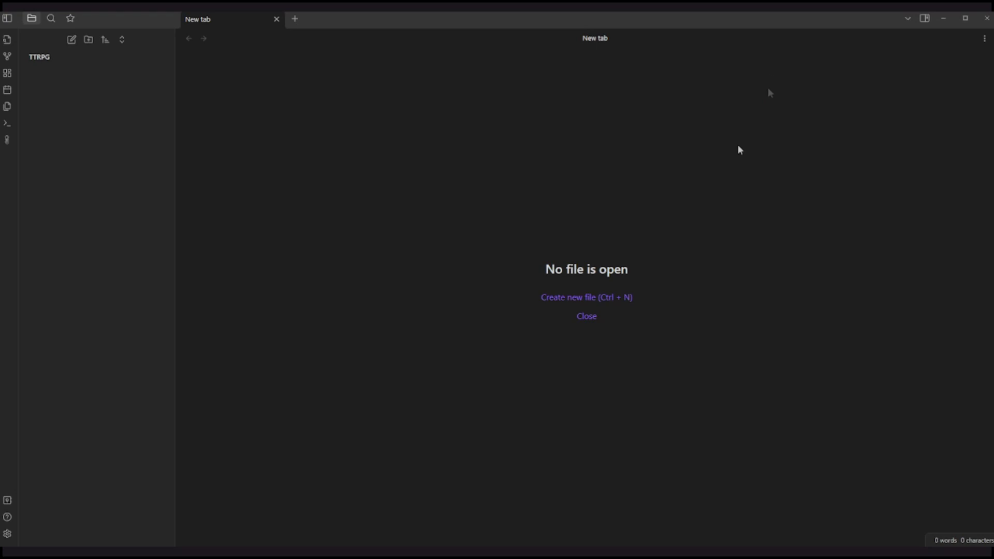
- Start a new Excalidraw drawing and freehand sketch the sheet outline with NAME: at top
click(6, 139)
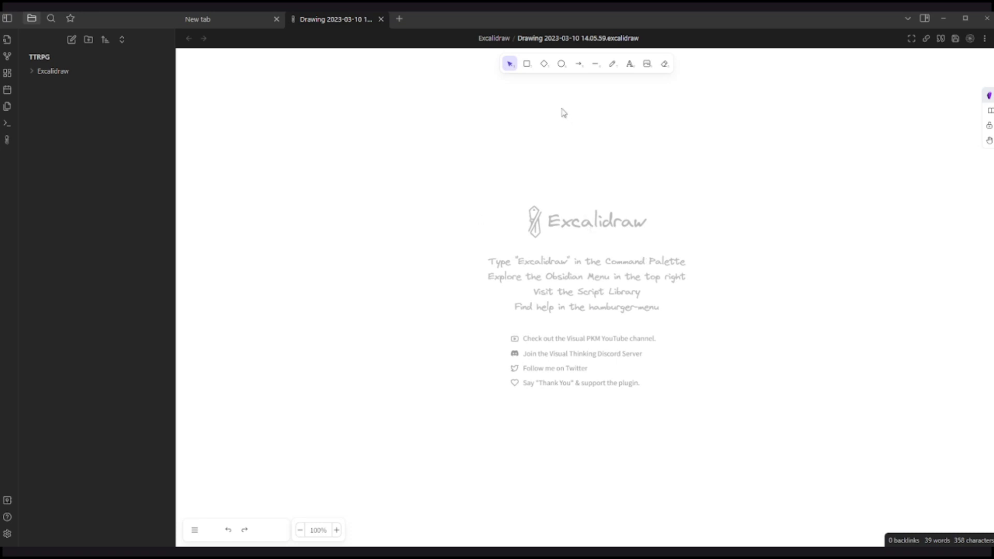
click(610, 69)
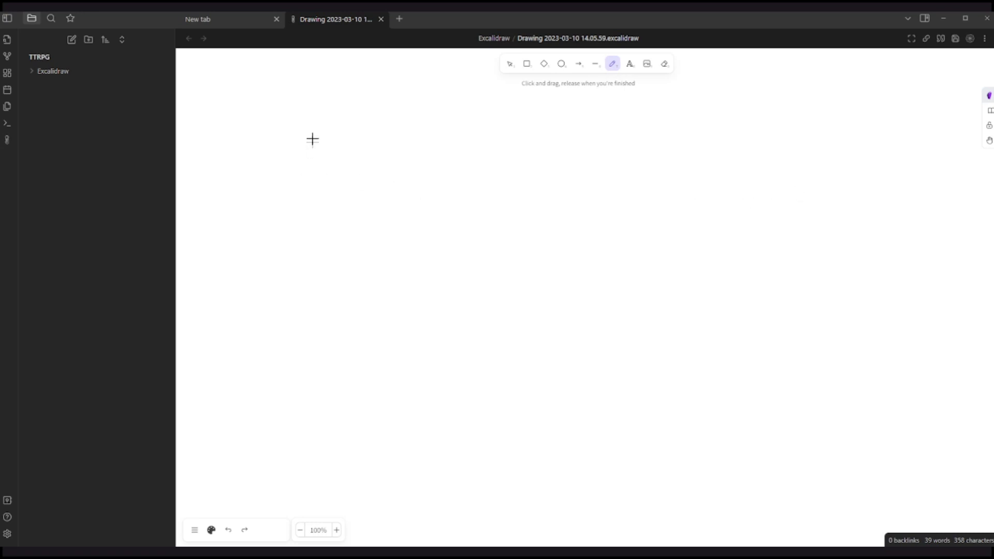
mouse_move(312, 138)
mouse_down()
mouse_move(306, 411)
mouse_move(575, 413)
mouse_move(559, 166)
mouse_move(520, 115)
mouse_move(288, 113)
mouse_move(310, 165)
mouse_move(356, 155)
mouse_move(392, 174)
mouse_move(430, 174)
mouse_up()
click(449, 155)
click(452, 169)
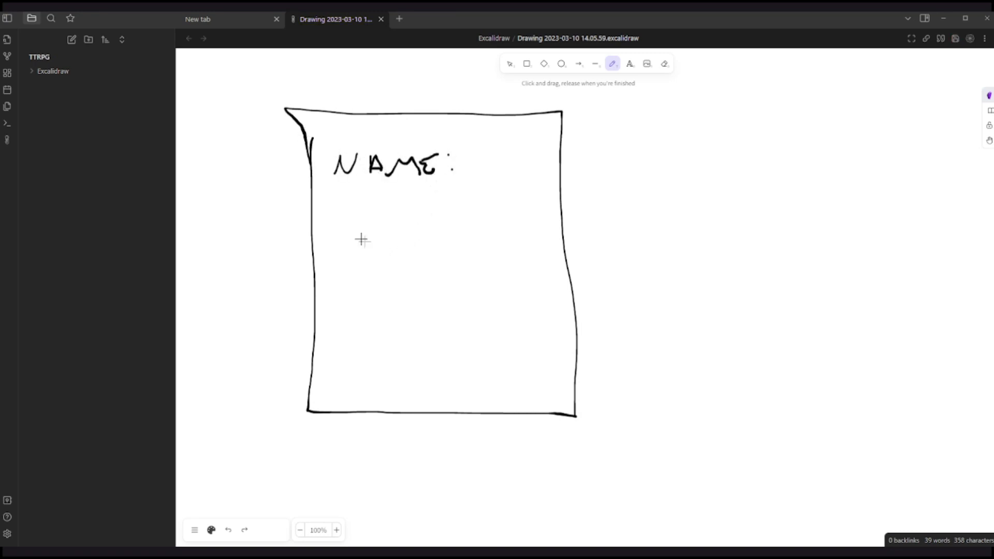
- Hand-write the STR, DEX and CON stat labels with colons below NAME
drag(367, 221, 375, 248)
drag(382, 227, 408, 224)
mouse_move(404, 217)
mouse_down()
mouse_move(405, 239)
mouse_move(455, 240)
mouse_up()
mouse_move(356, 291)
mouse_down()
mouse_move(355, 304)
mouse_move(399, 304)
mouse_move(409, 286)
mouse_move(467, 309)
mouse_up()
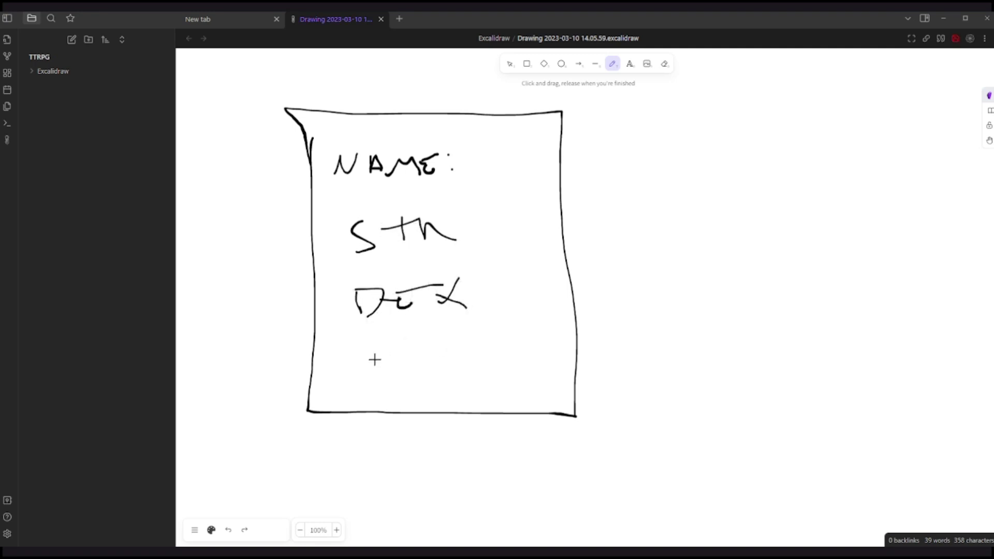
mouse_move(365, 353)
mouse_down()
mouse_move(389, 379)
mouse_move(418, 357)
mouse_move(470, 351)
mouse_up()
click(481, 230)
click(481, 218)
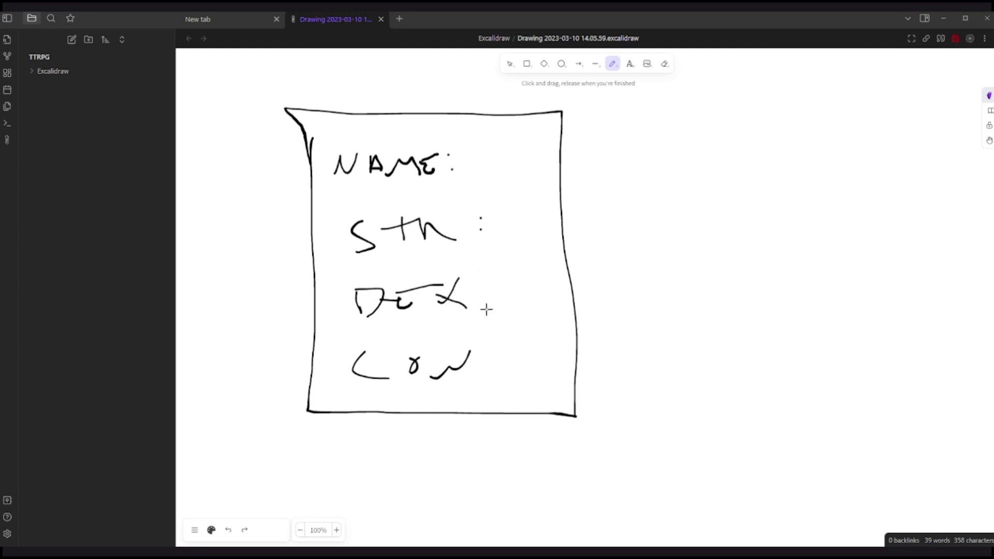
click(486, 309)
click(484, 282)
click(490, 366)
click(493, 355)
- Draw a box right of the sheet holding two ellipse circles for a die
mouse_move(692, 147)
mouse_down()
mouse_move(703, 251)
mouse_move(856, 171)
mouse_move(688, 143)
mouse_up()
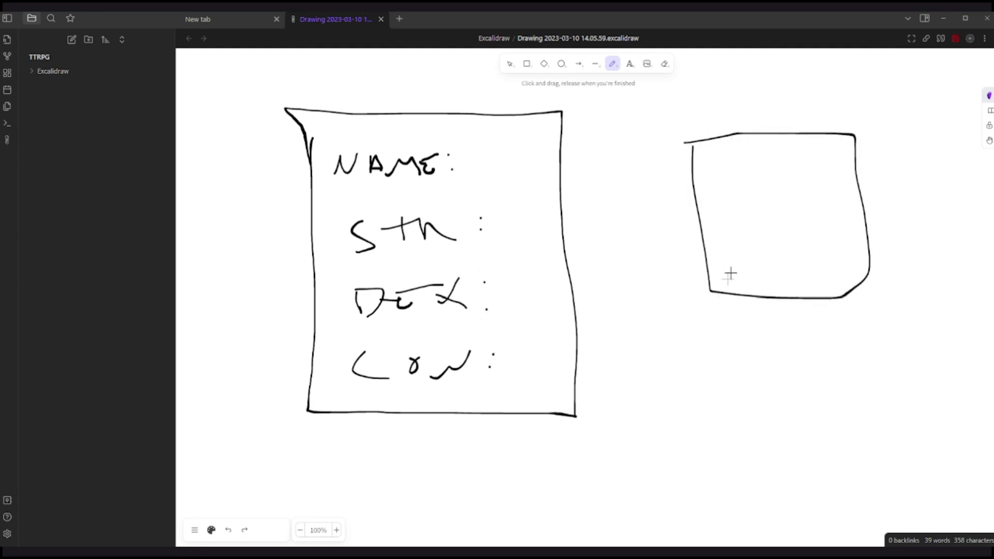
click(562, 64)
mouse_move(727, 368)
mouse_down()
mouse_move(761, 401)
mouse_move(784, 243)
mouse_move(739, 280)
mouse_up()
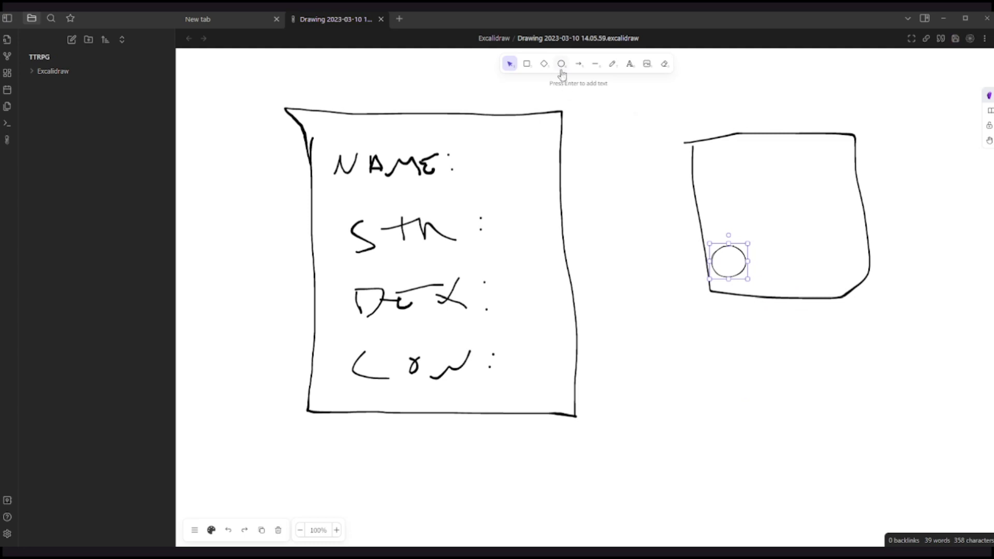
click(562, 72)
drag(792, 184, 812, 175)
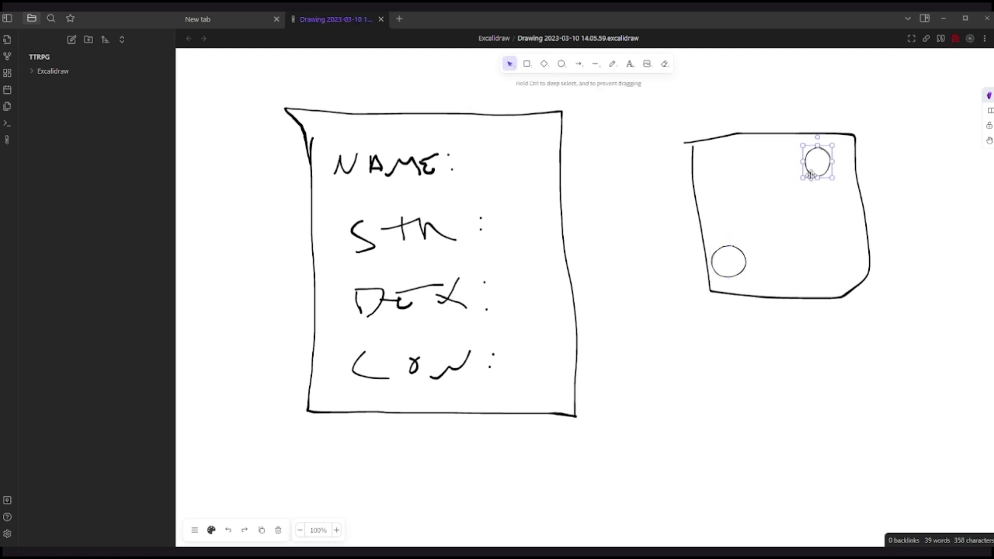
click(659, 324)
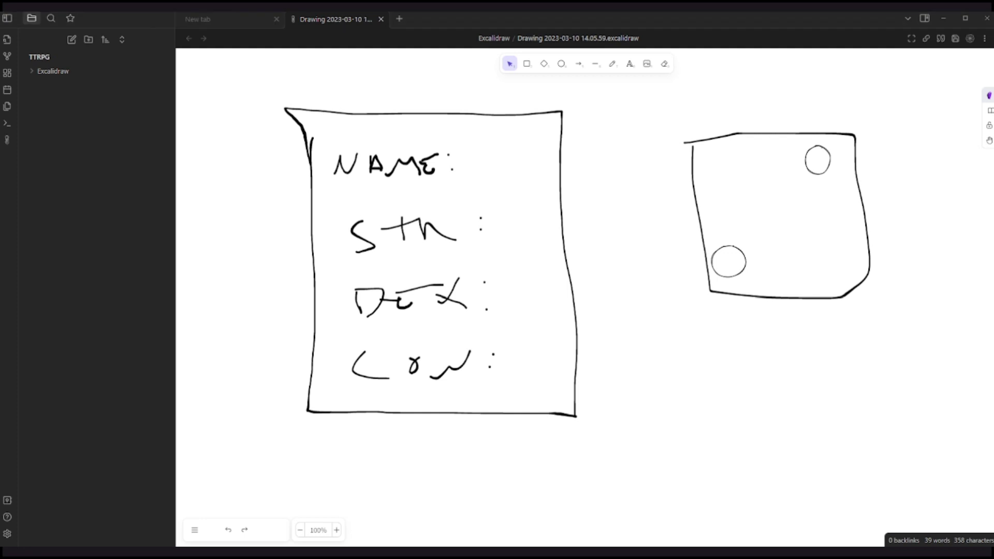
click(111, 246)
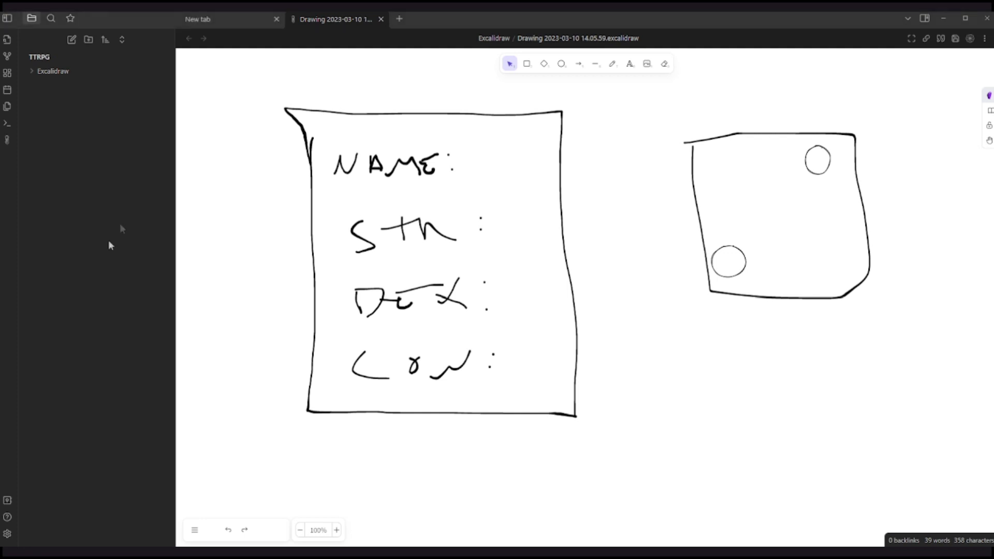
- Search the community plugin catalogue for 'dice', fixing the 'deice' typo
click(7, 535)
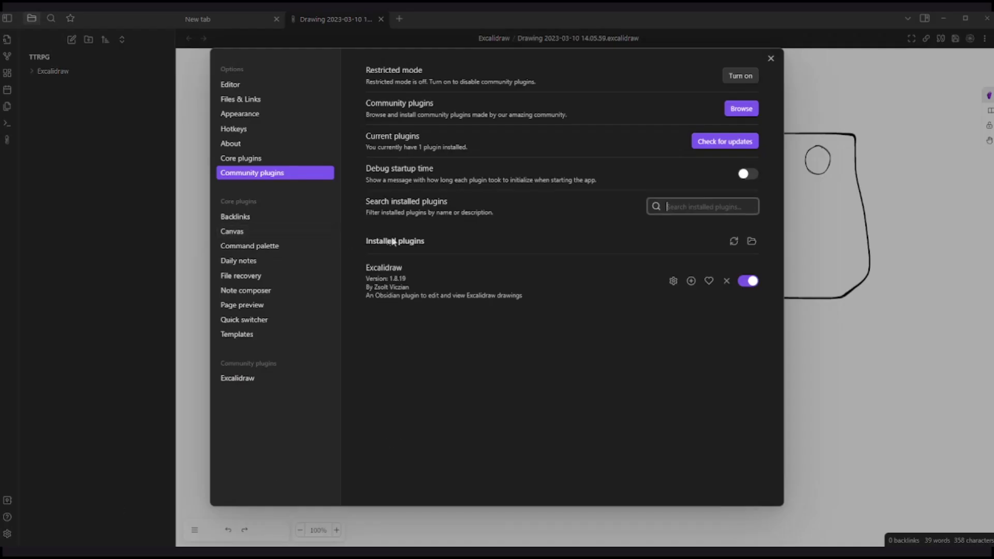
click(741, 109)
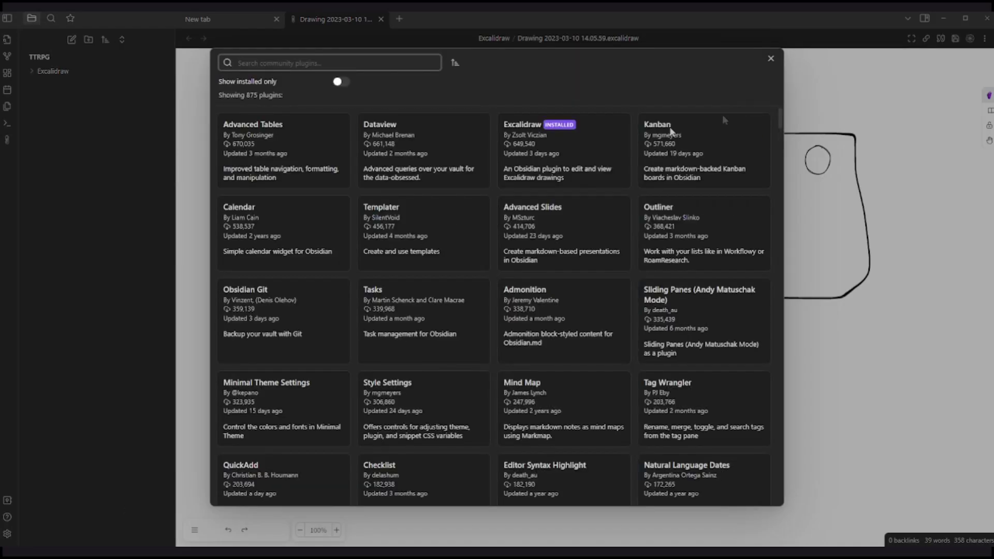
text(deice)
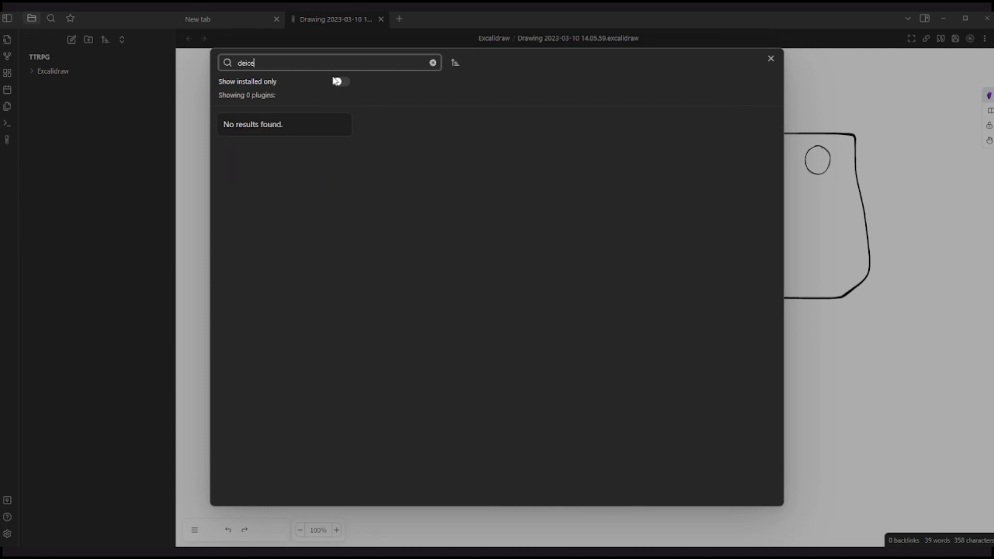
key(BackSpace)
key(BackSpace)
key(BackSpace)
key(BackSpace)
text(ice)
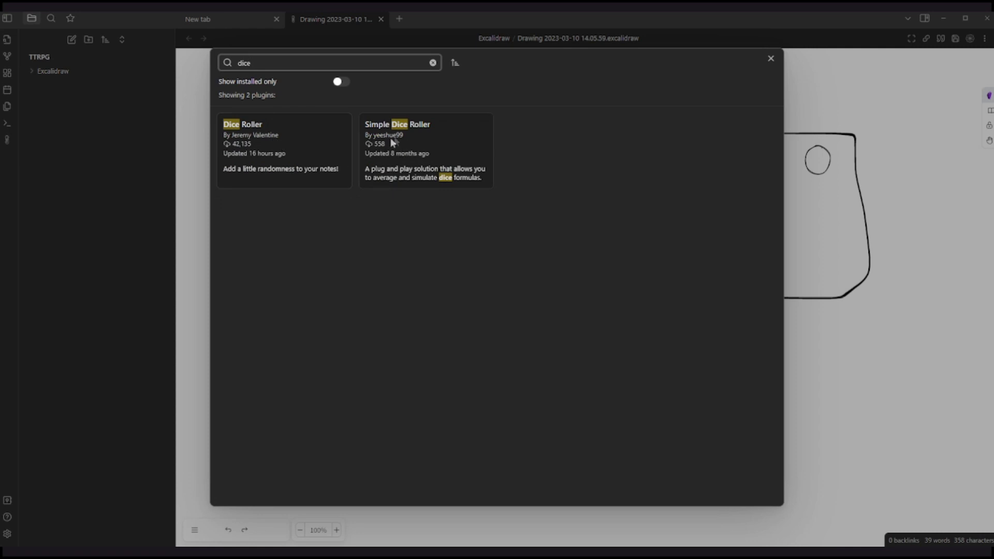
- Install and enable the Dice Roller plugin, then close Settings
click(324, 144)
click(403, 203)
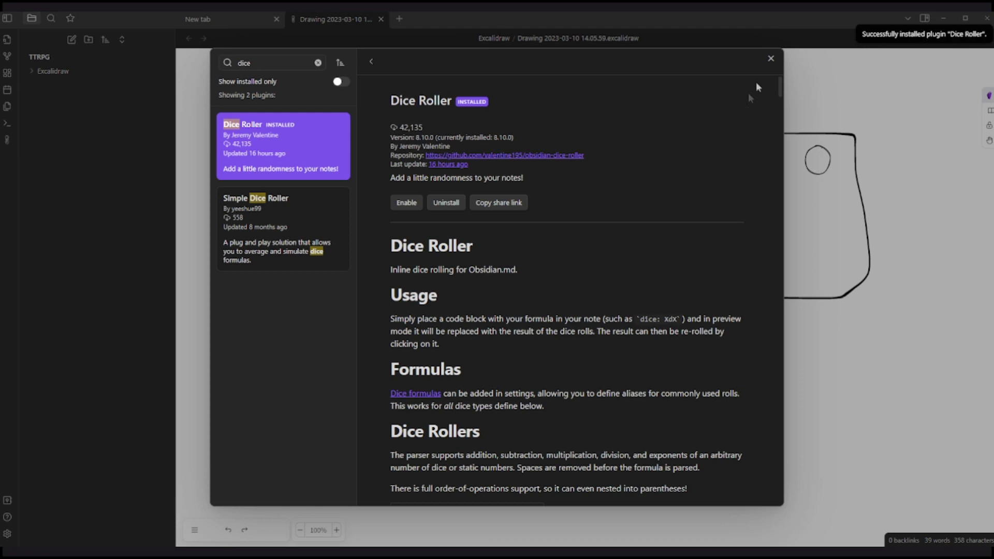
click(771, 60)
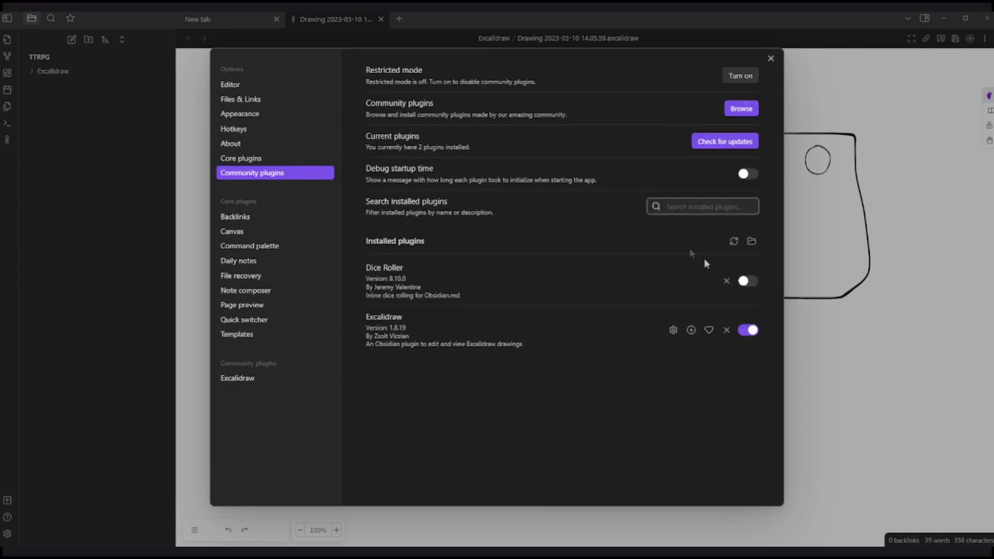
click(746, 281)
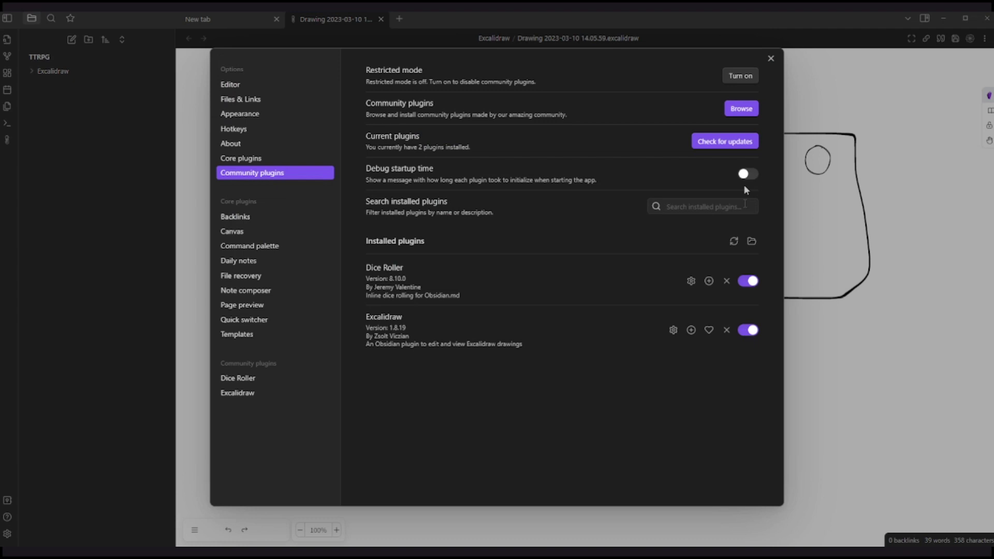
click(771, 58)
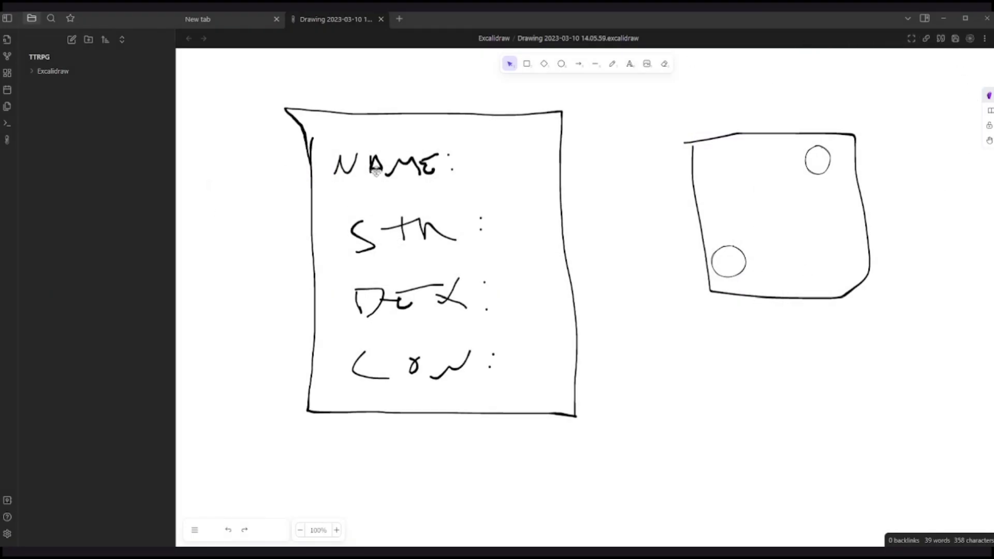
click(925, 17)
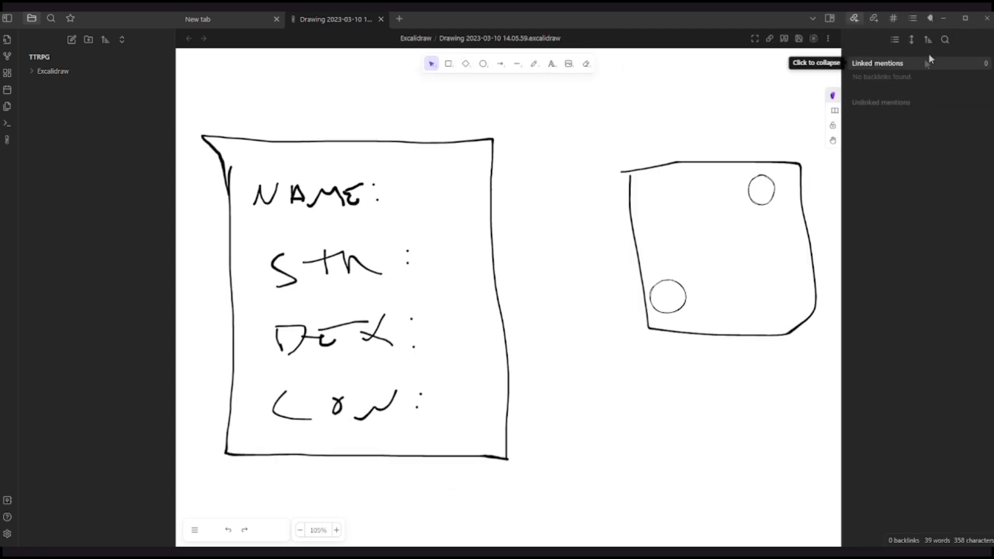
click(930, 18)
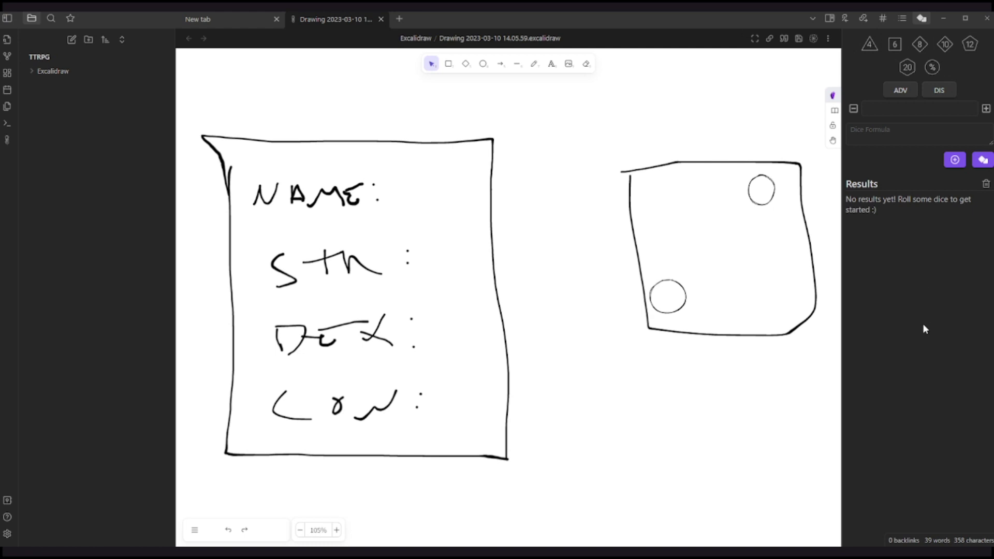
click(907, 68)
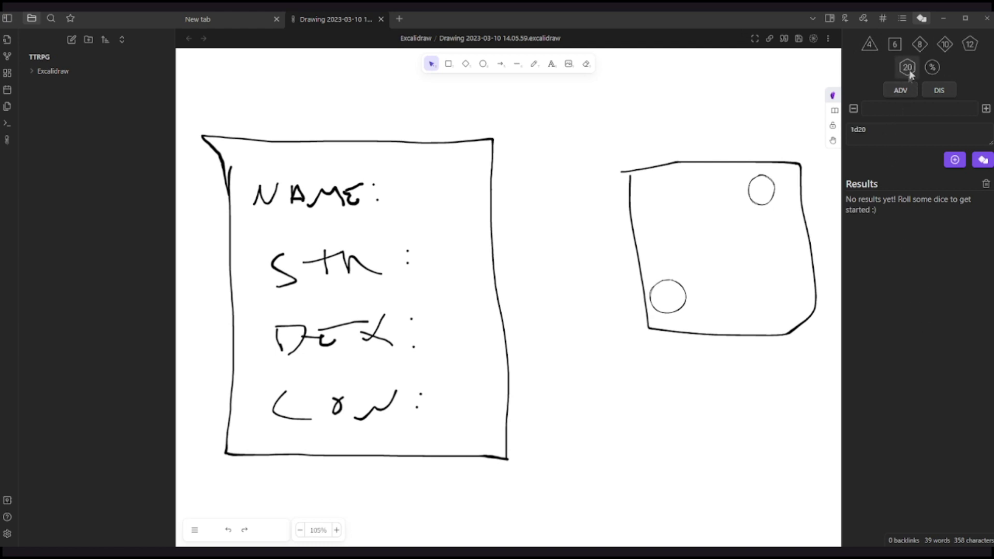
click(983, 162)
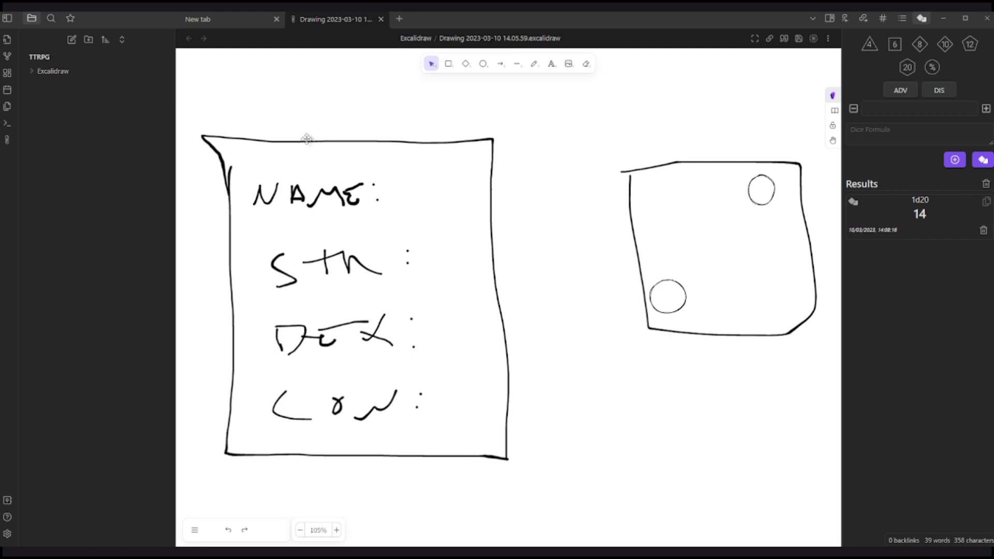
- Open the Dice Roller plugin's settings page and scroll down to Graphical Dice
click(7, 537)
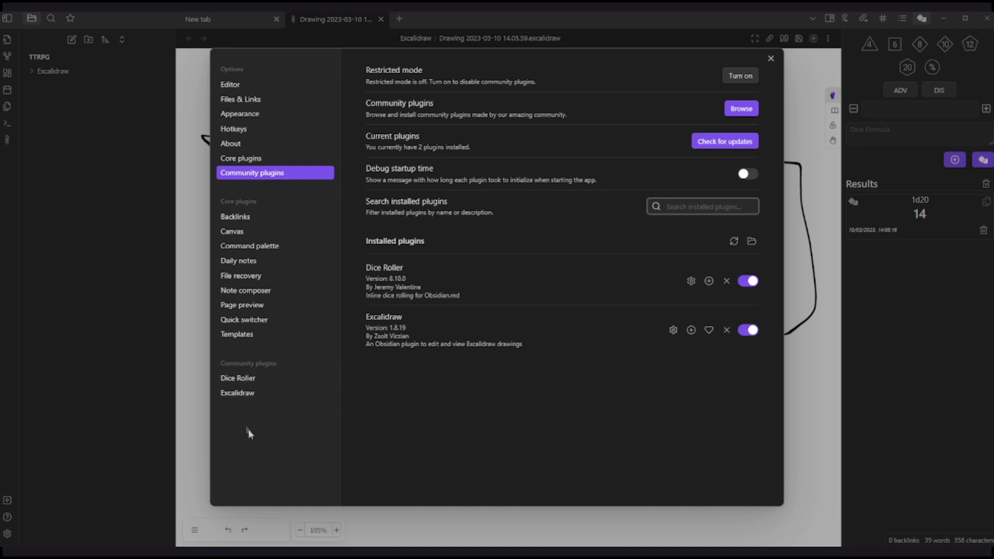
click(254, 380)
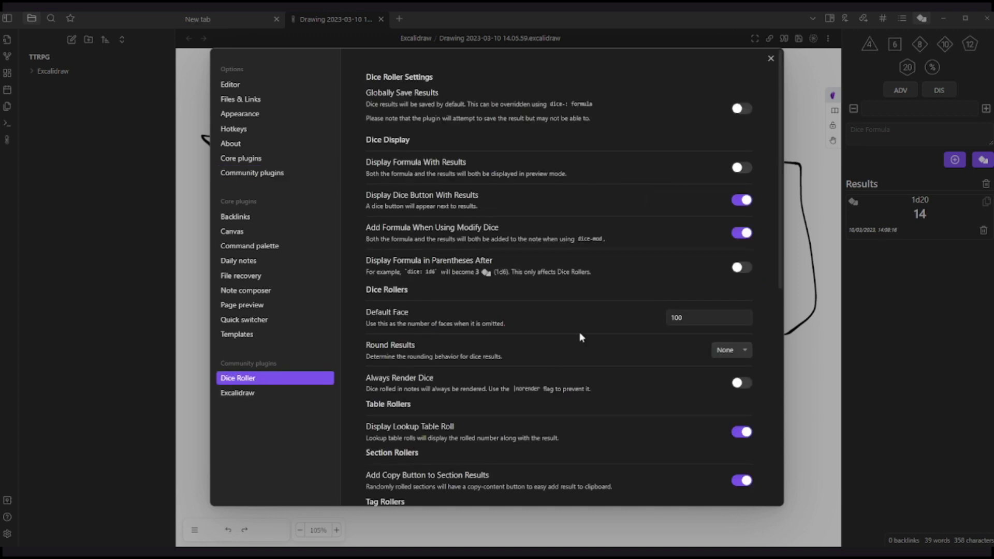
scroll(581, 337, down, 3)
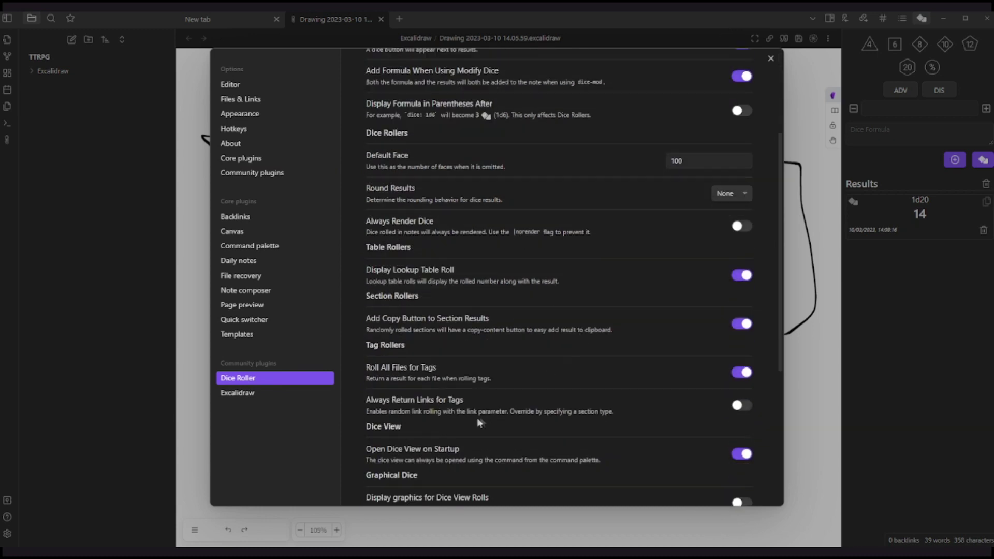
scroll(464, 409, down, 2)
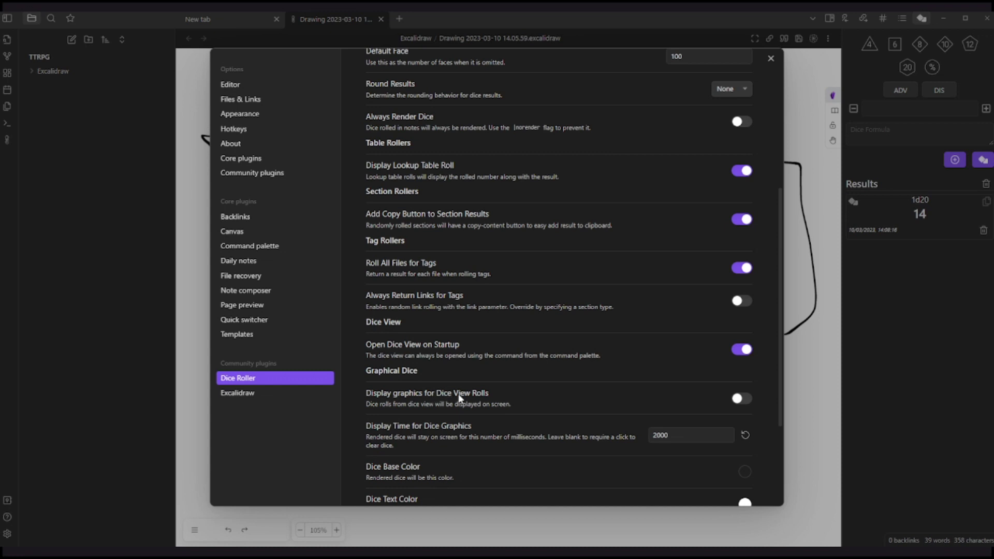
- Enable Display graphics for Dice View Rolls, then roll 2d6 for a result of 7
click(742, 400)
click(771, 59)
click(896, 45)
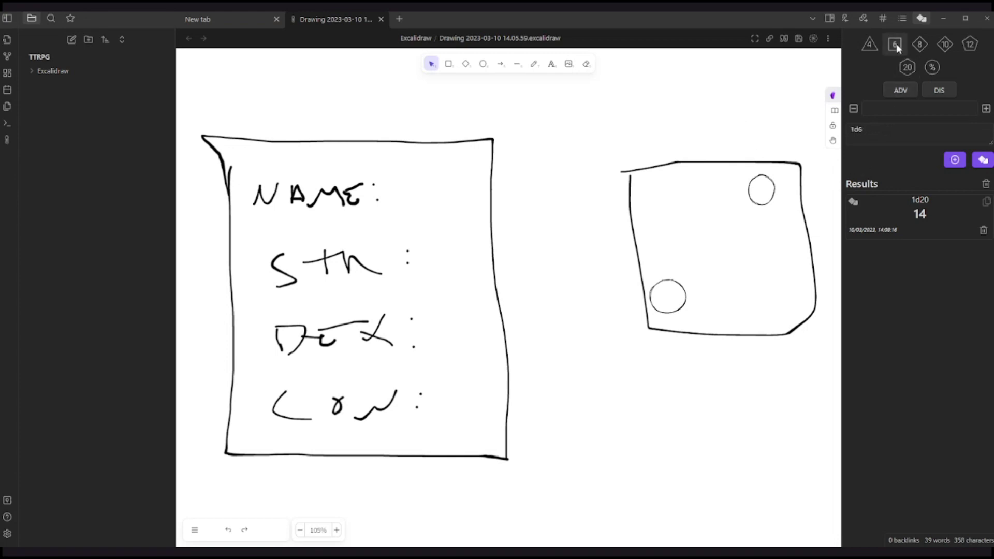
click(896, 45)
click(984, 161)
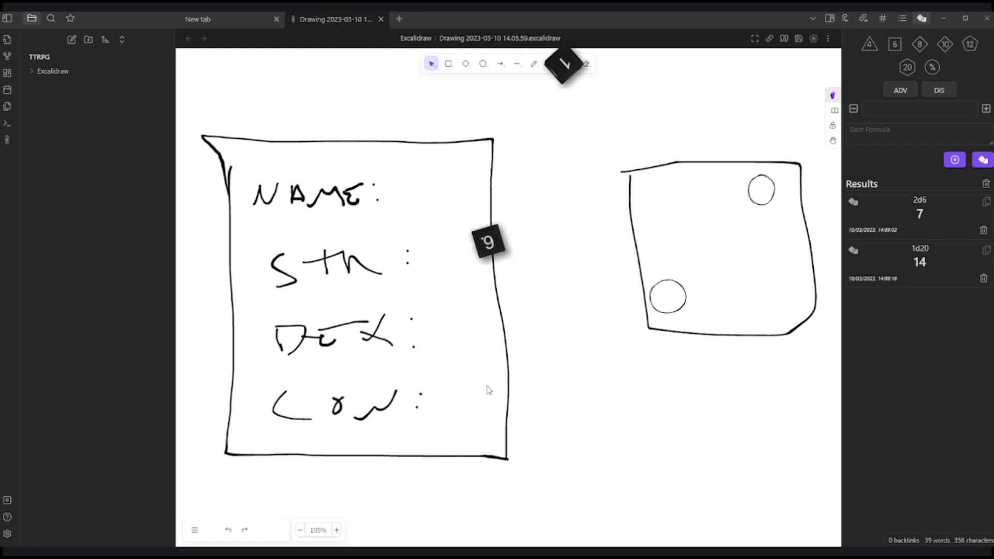
- Reopen Dice Roller settings at Graphical Dice for a dark blue base and yellow text colour
click(8, 534)
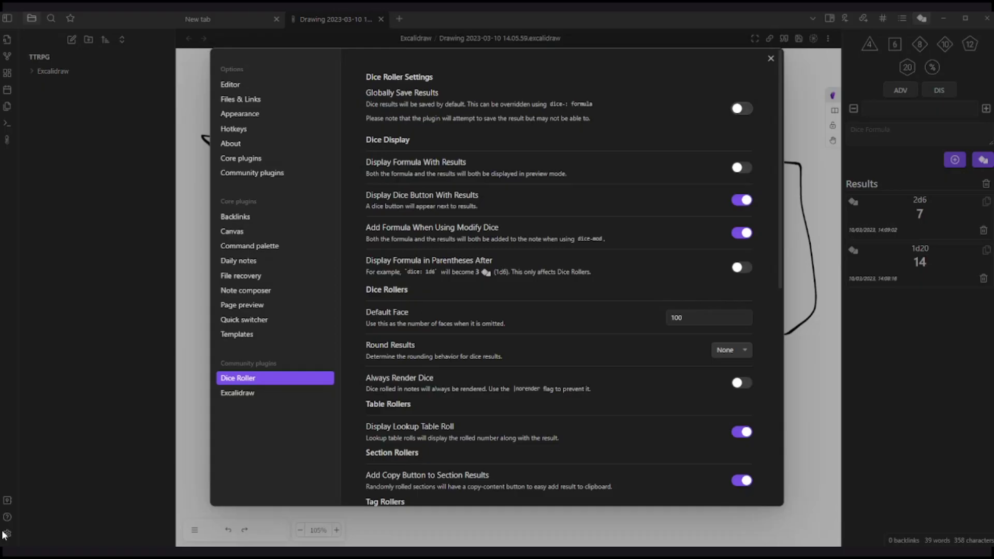
scroll(578, 383, down, 5)
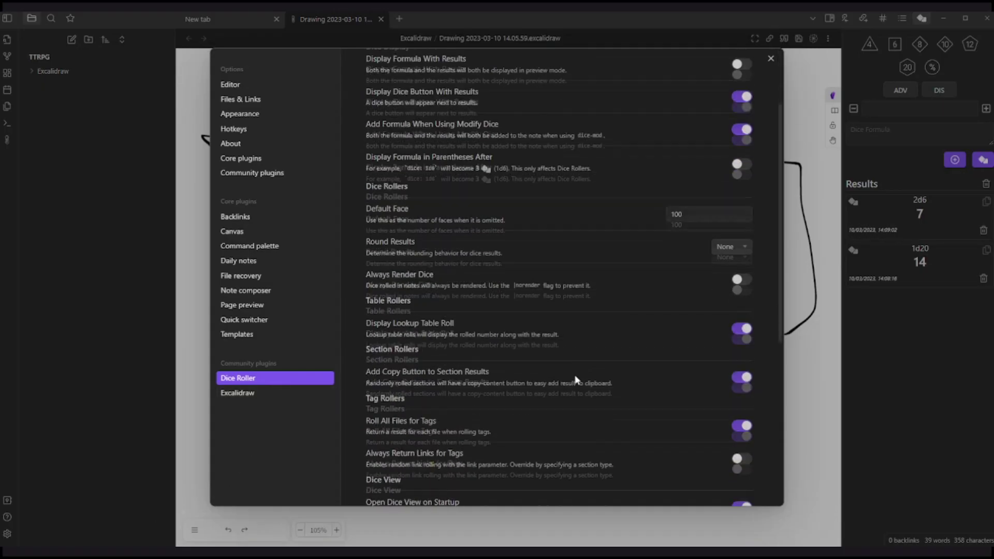
scroll(579, 386, down, 3)
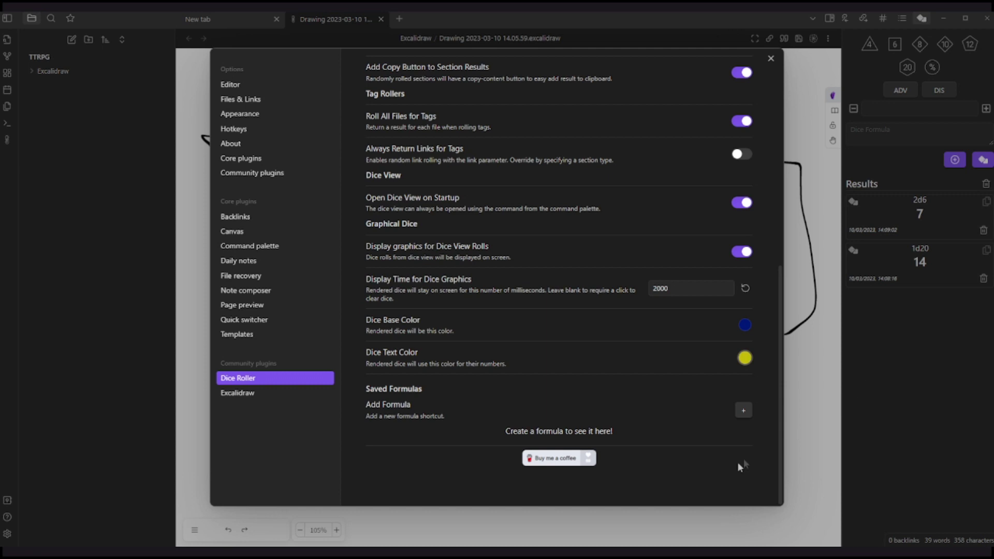
- Close Settings and roll a single d20, getting 19
click(771, 58)
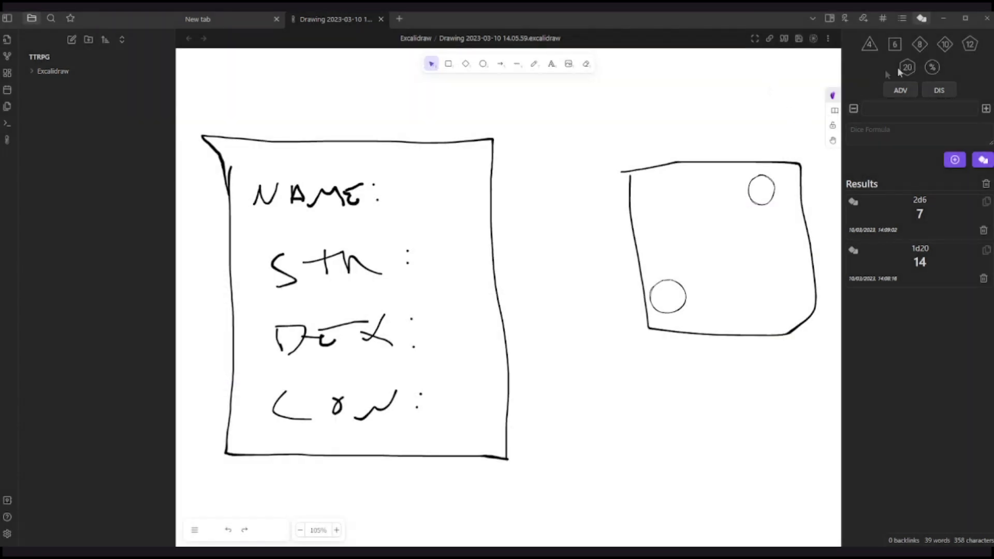
click(908, 67)
click(983, 160)
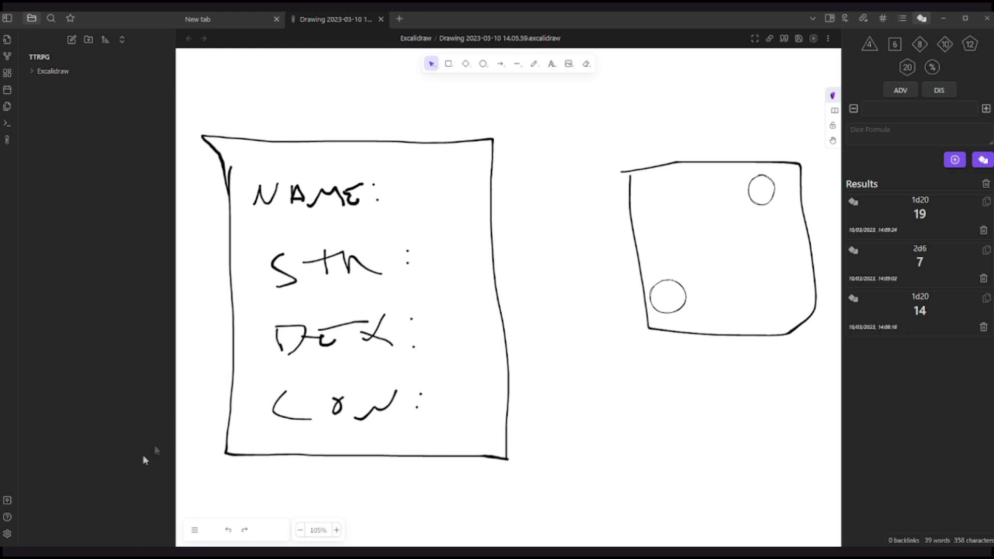
- Search the community plugin catalogue for 'leafl', replacing the misspelled 'obisidian le' query
click(7, 534)
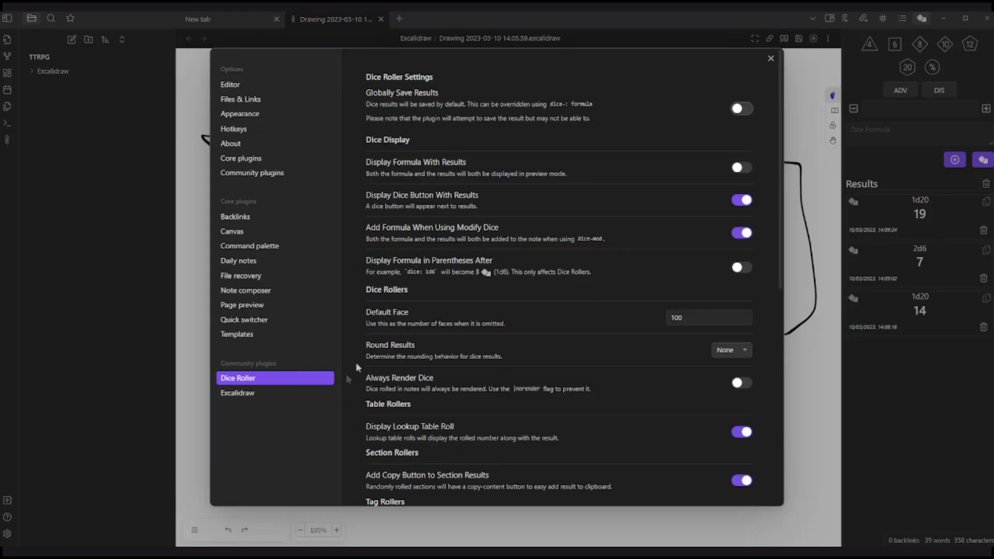
click(256, 174)
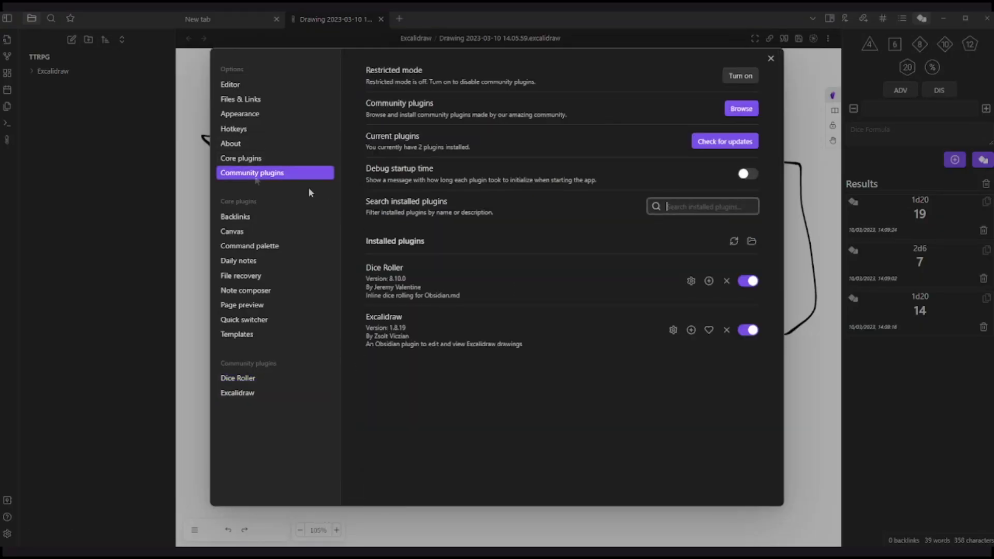
click(741, 109)
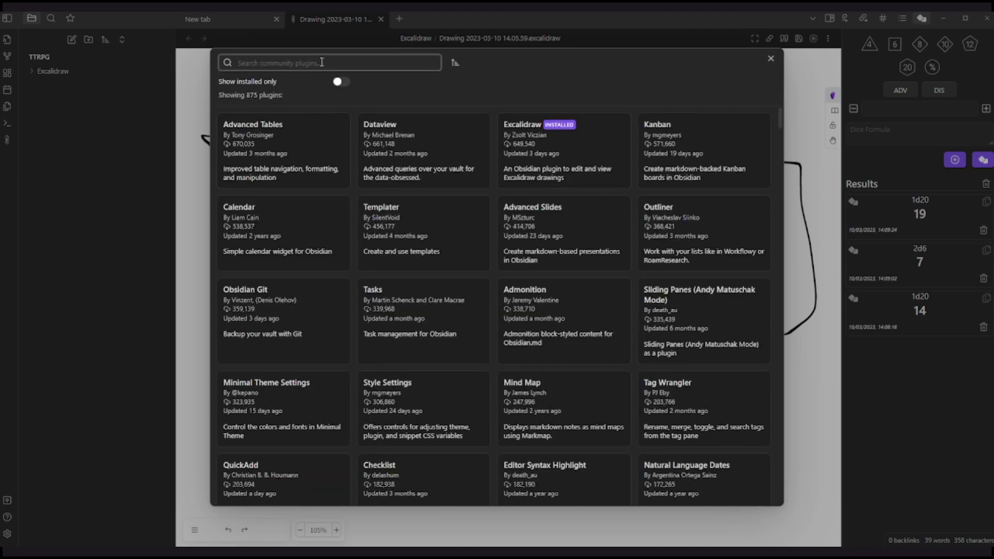
text(obi)
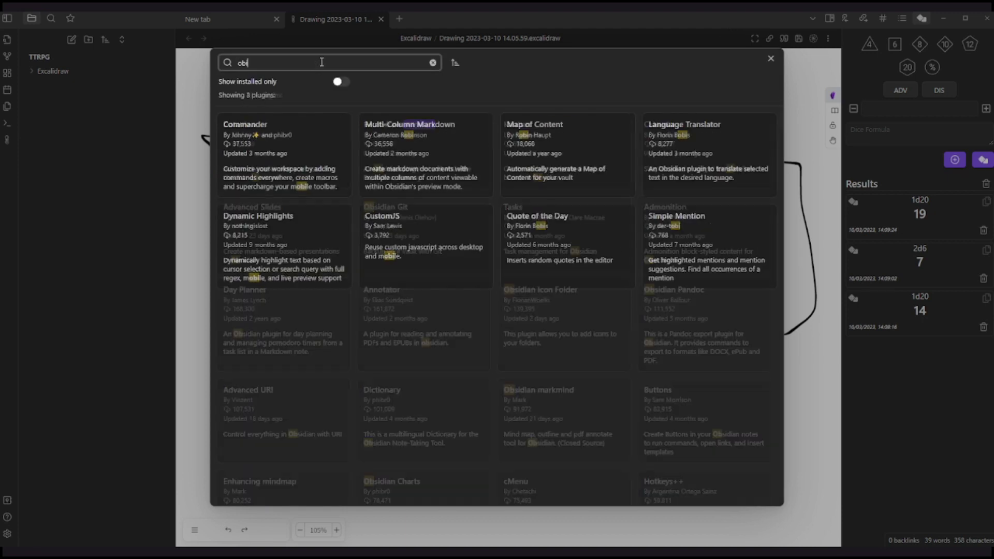
text(si)
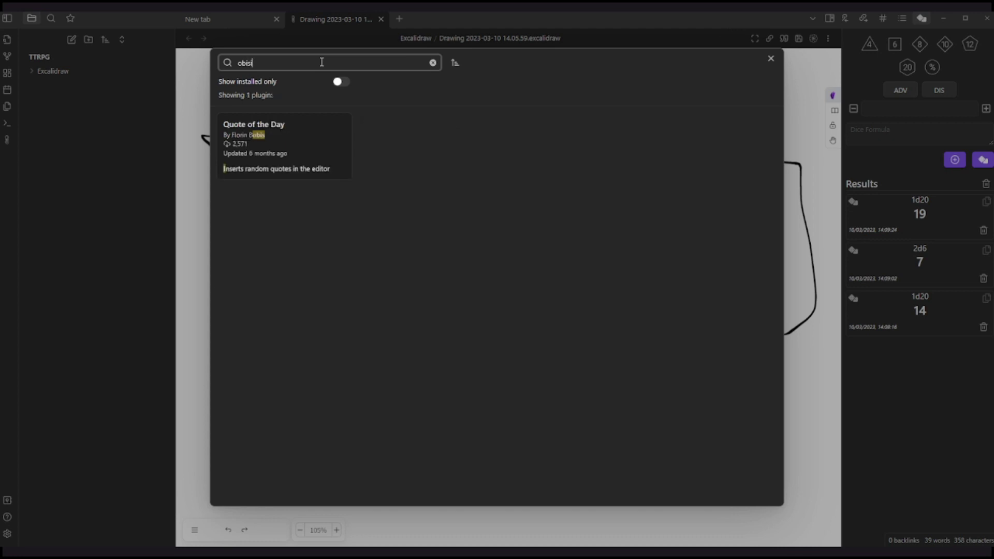
text(dian le)
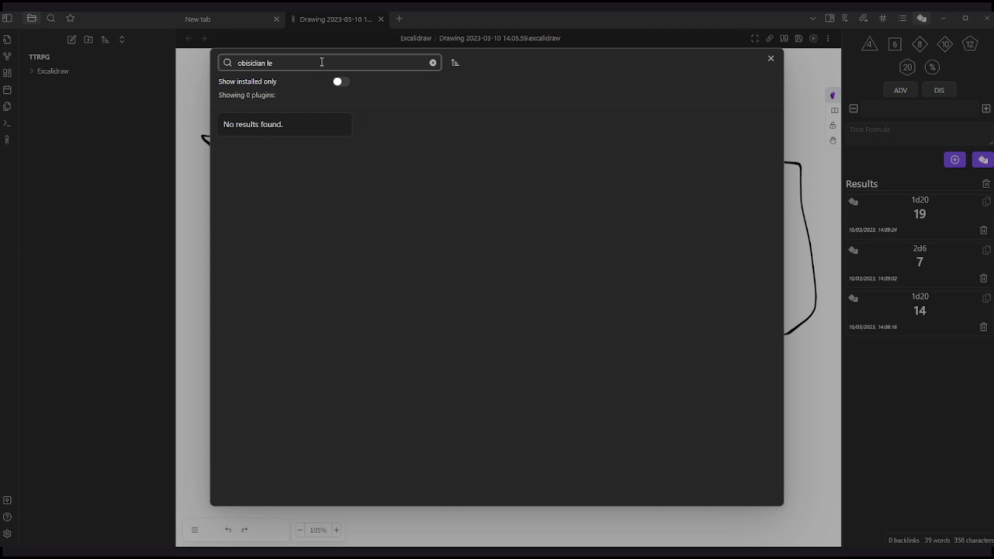
key(ctrl+a)
key(BackSpace)
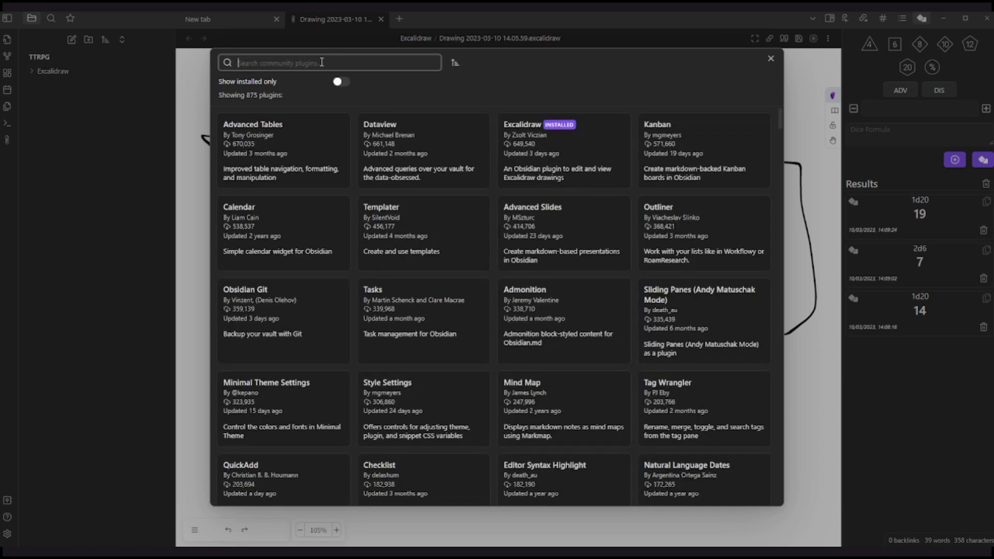
text(leaf)
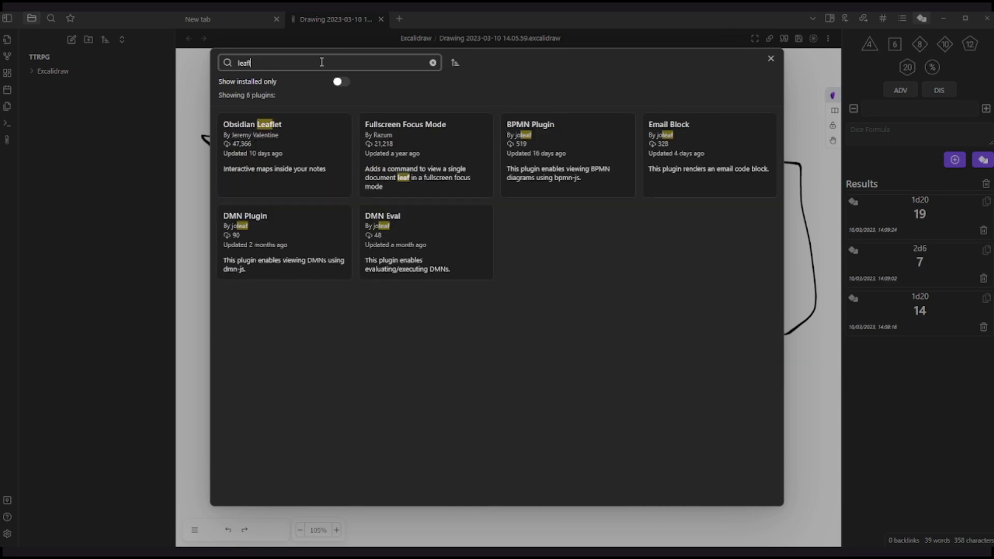
text(l)
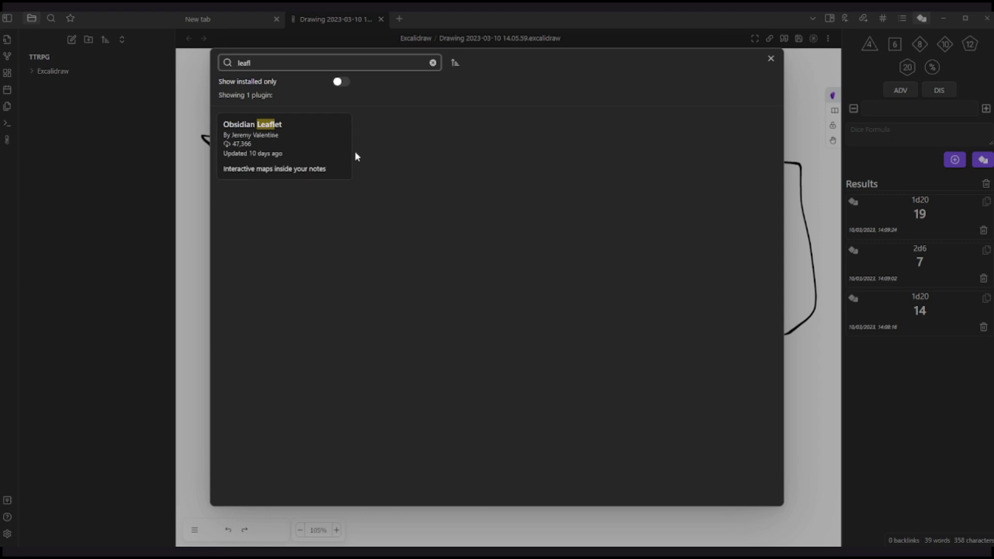
- Install the Obsidian Leaflet community plugin and enable it alongside Dice Roller and Excalidraw
click(284, 144)
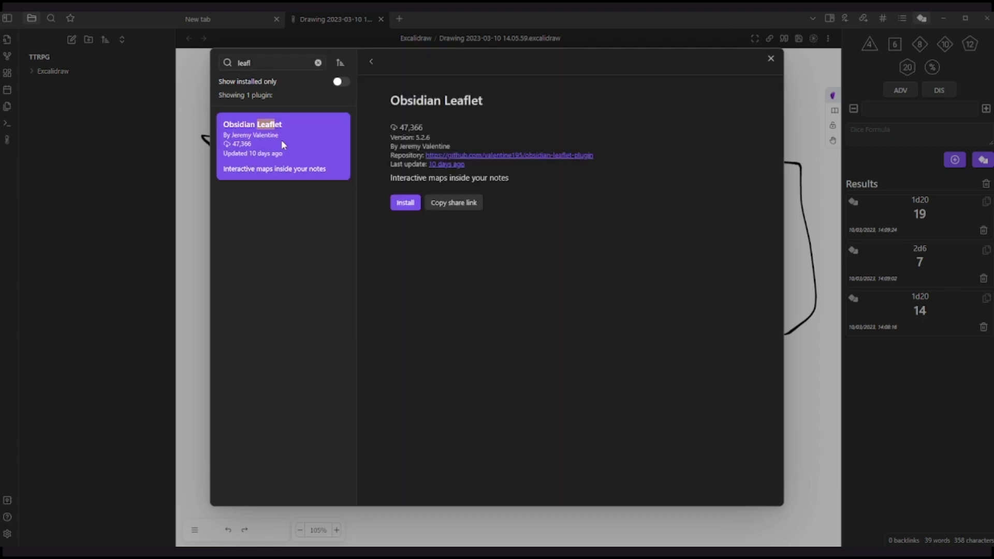
click(412, 206)
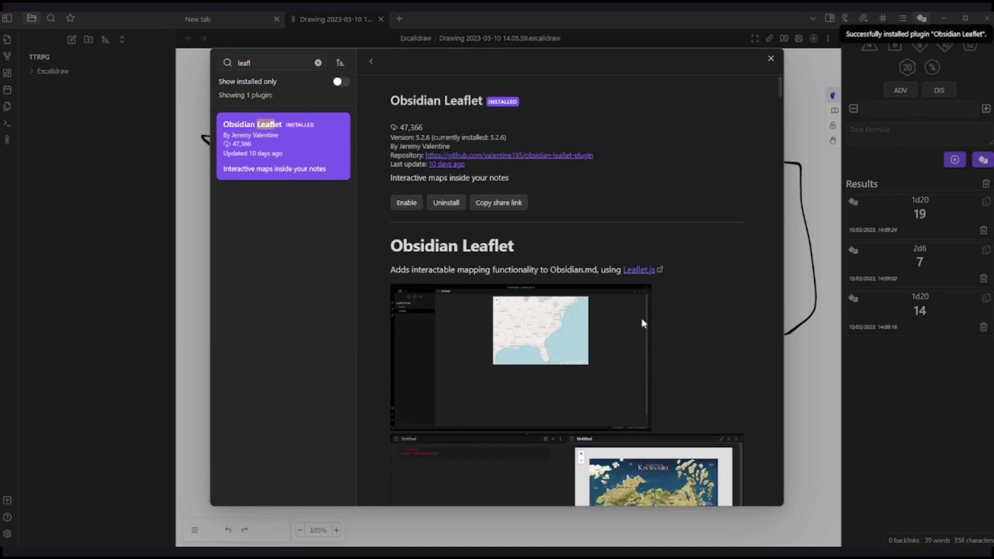
scroll(642, 318, down, 4)
click(771, 59)
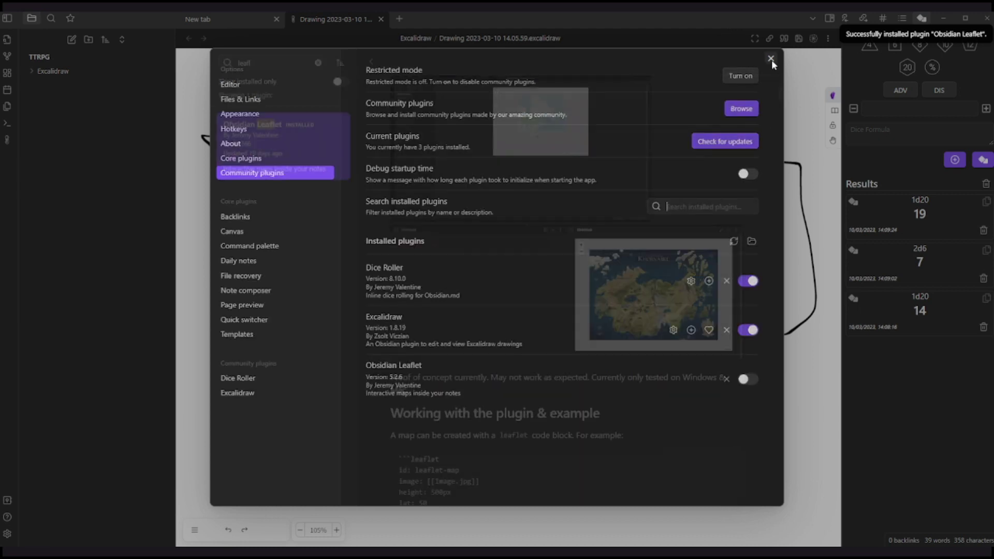
click(771, 58)
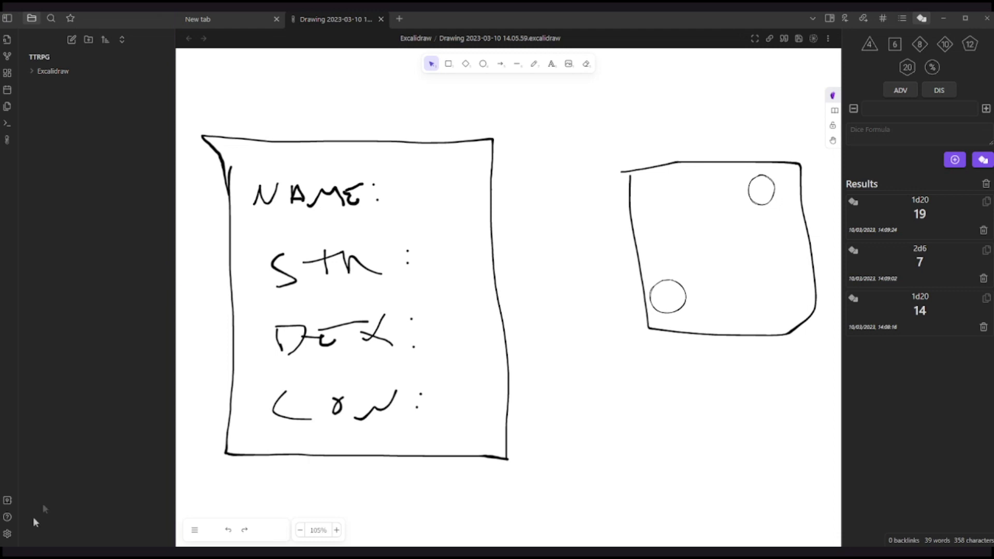
click(7, 534)
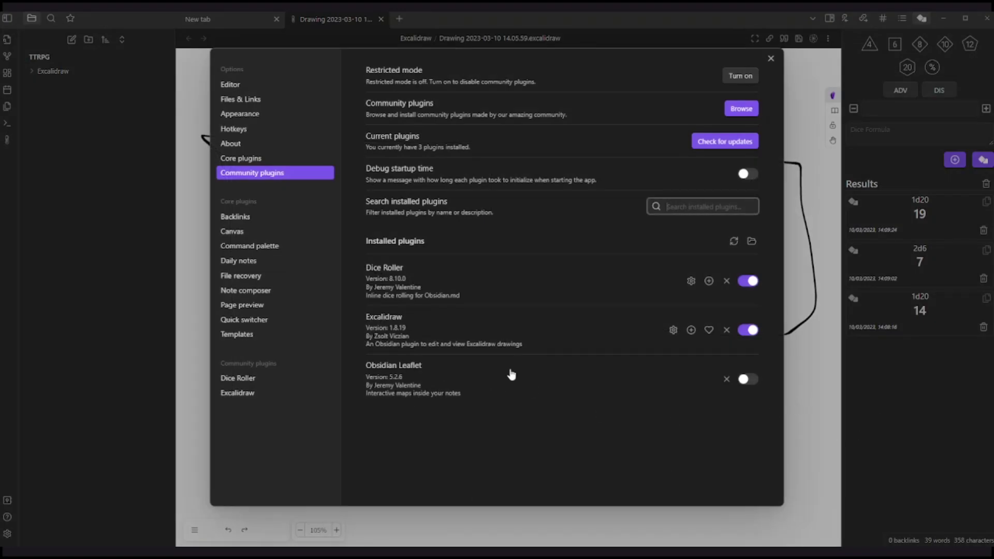
click(755, 379)
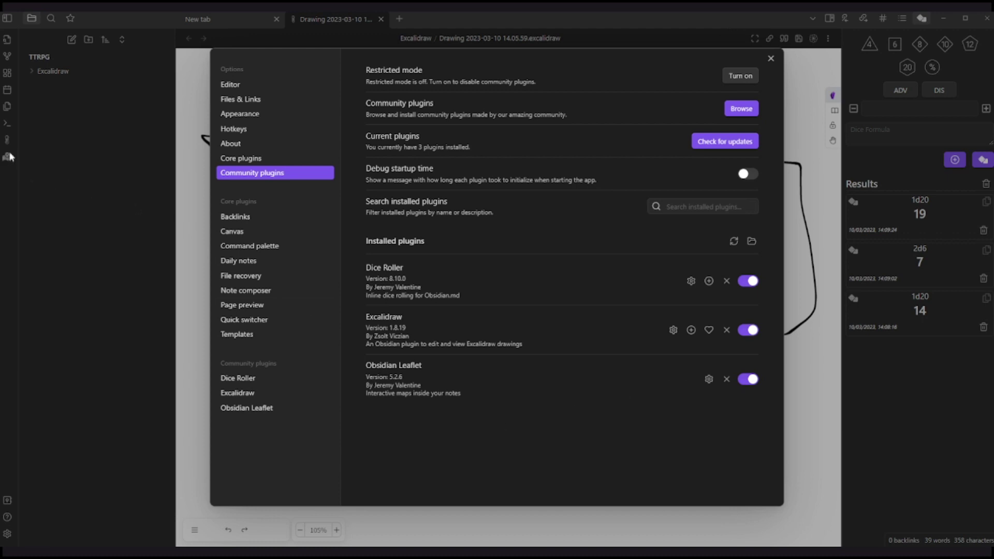
- Open a new Leaflet Map view and zoom and pan the world map to Poland and Belarus
click(771, 58)
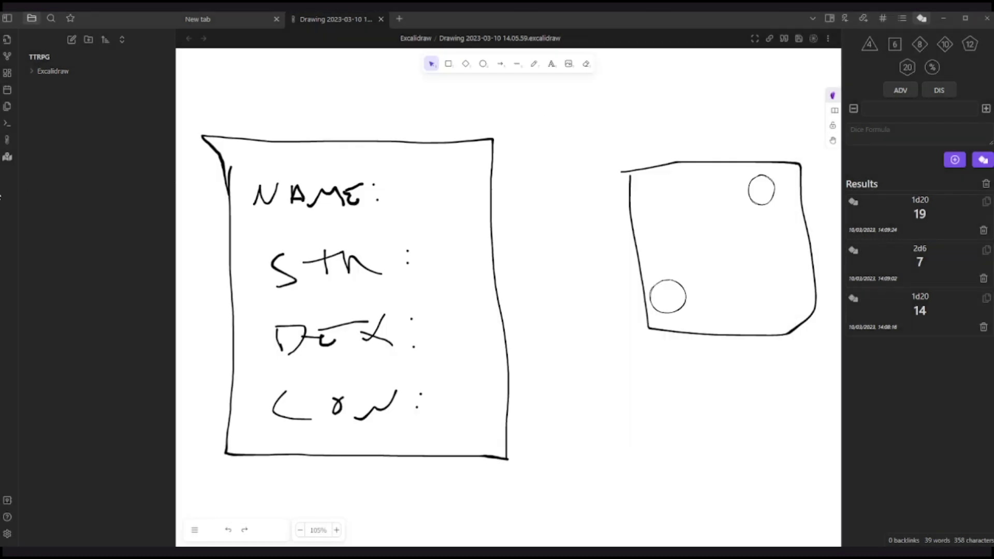
click(8, 157)
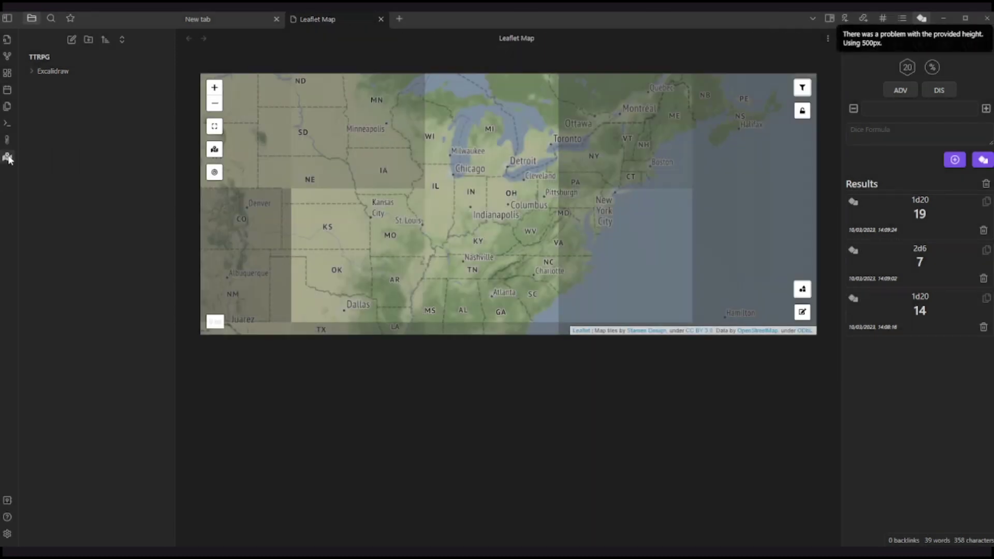
scroll(527, 168, down, 4)
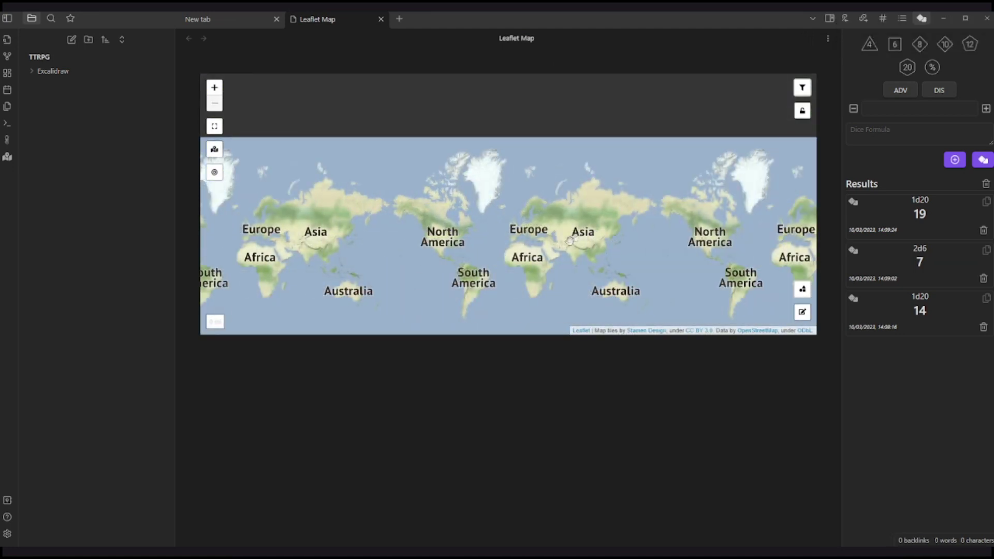
scroll(533, 264, up, 3)
drag(646, 166, 455, 352)
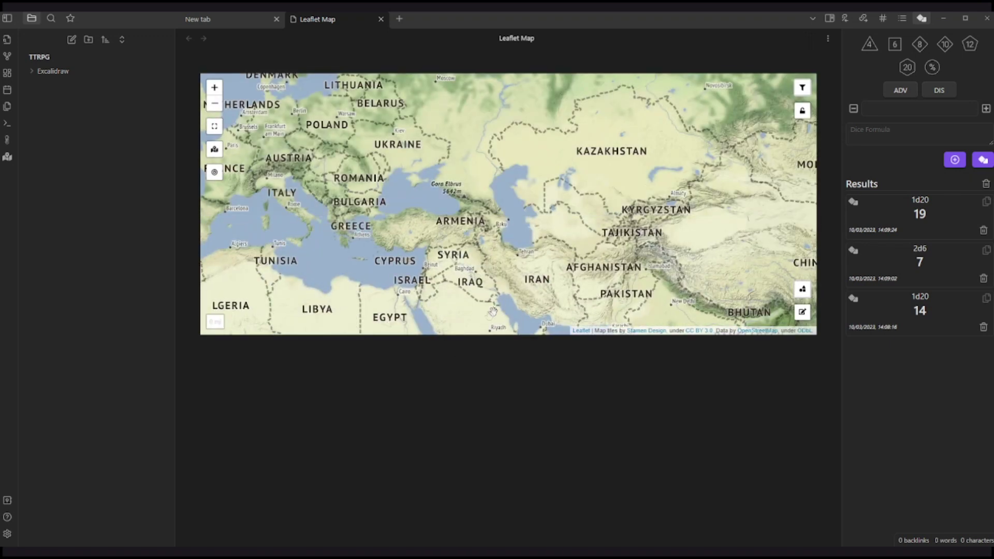
scroll(426, 136, up, 2)
drag(426, 136, 590, 256)
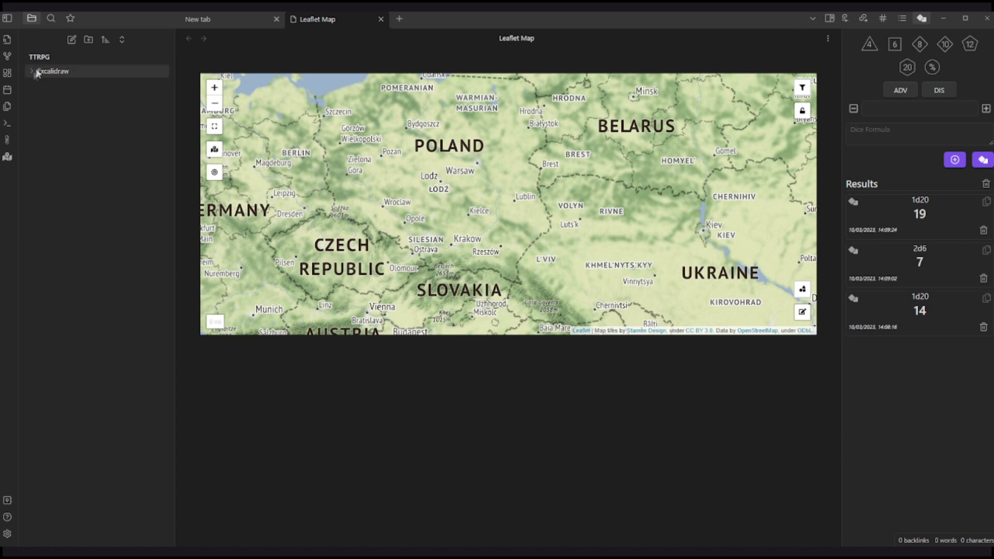
- Create a new folder named Maps in the vault
click(87, 40)
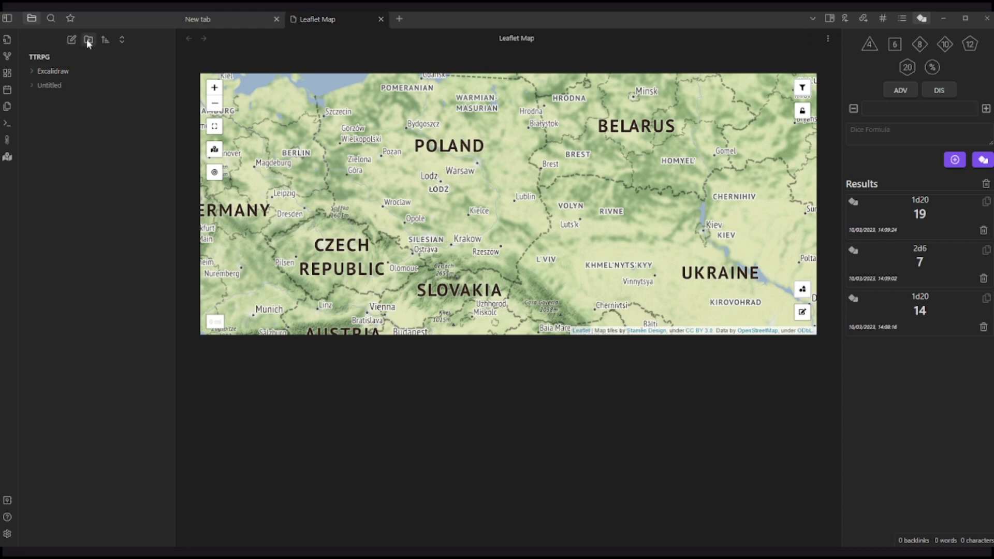
text(Maps)
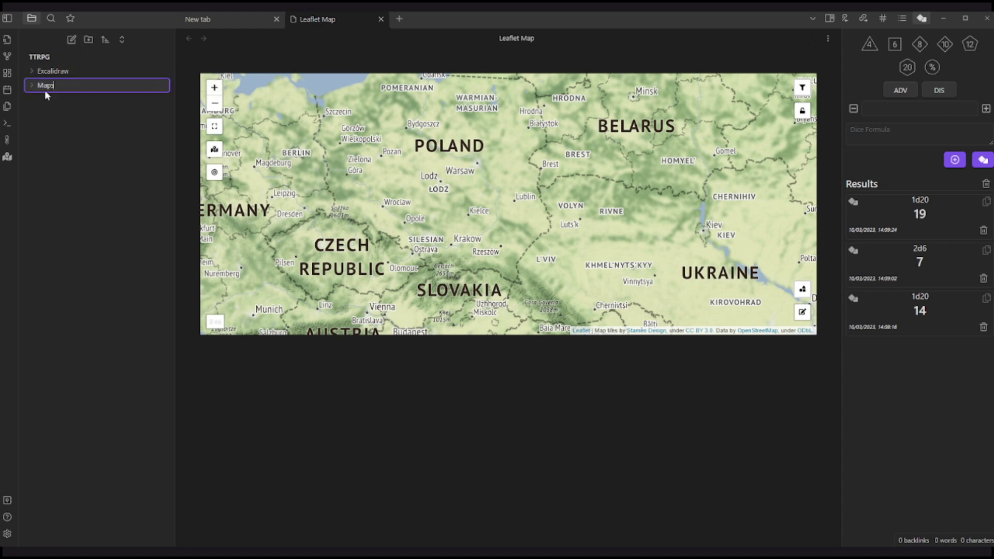
key(Return)
click(33, 89)
- Create a note titled Map1 and move it into the Maps folder
click(71, 40)
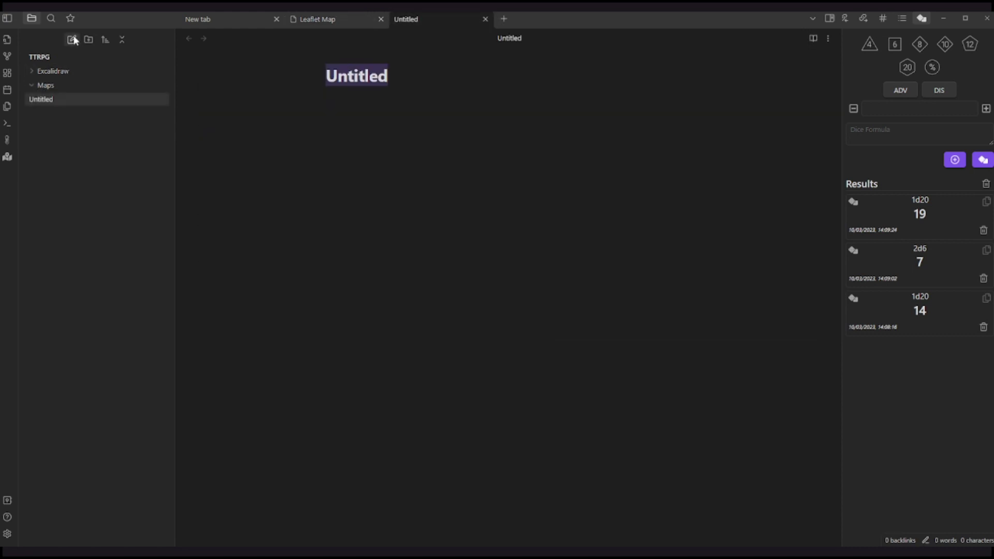
text(Maps)
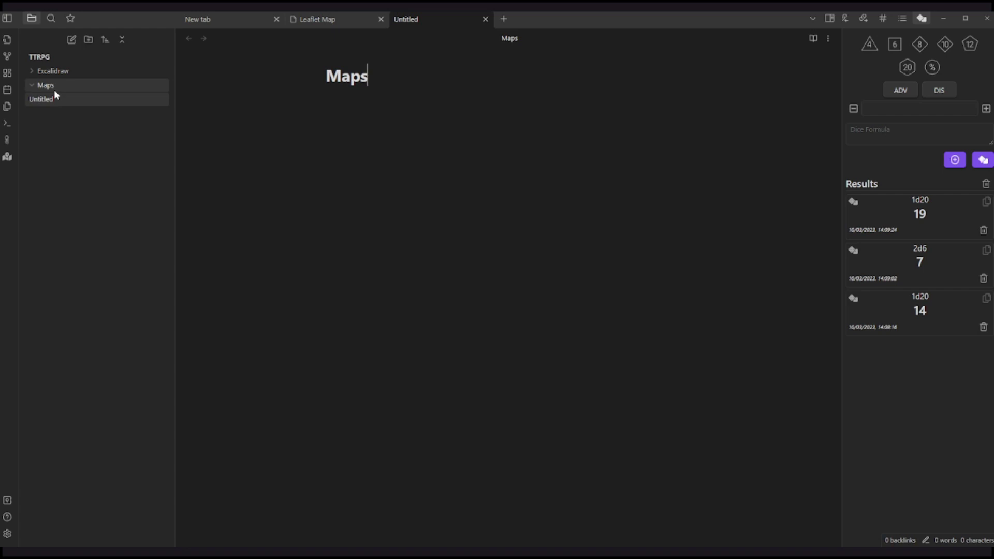
key(BackSpace)
text(1)
key(Return)
click(49, 101)
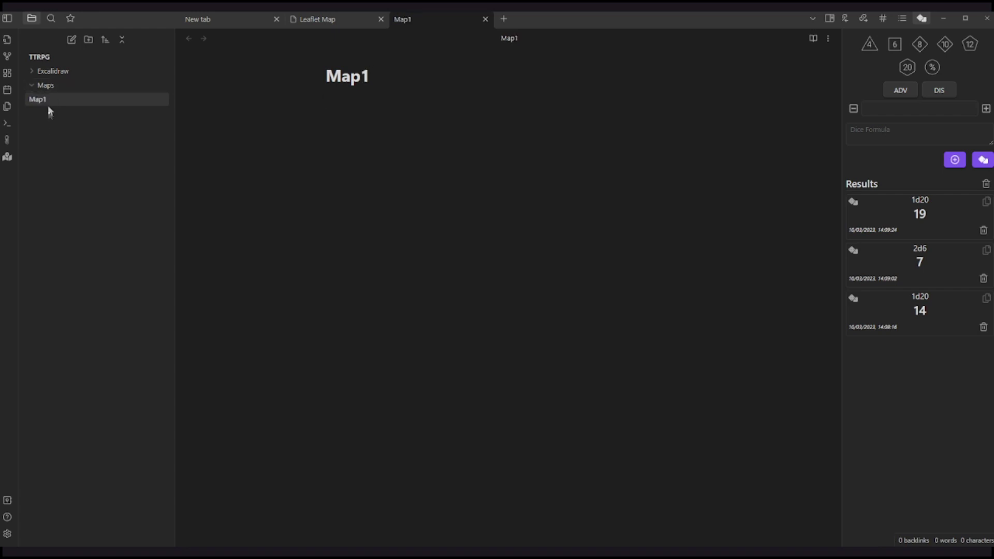
drag(38, 100, 54, 86)
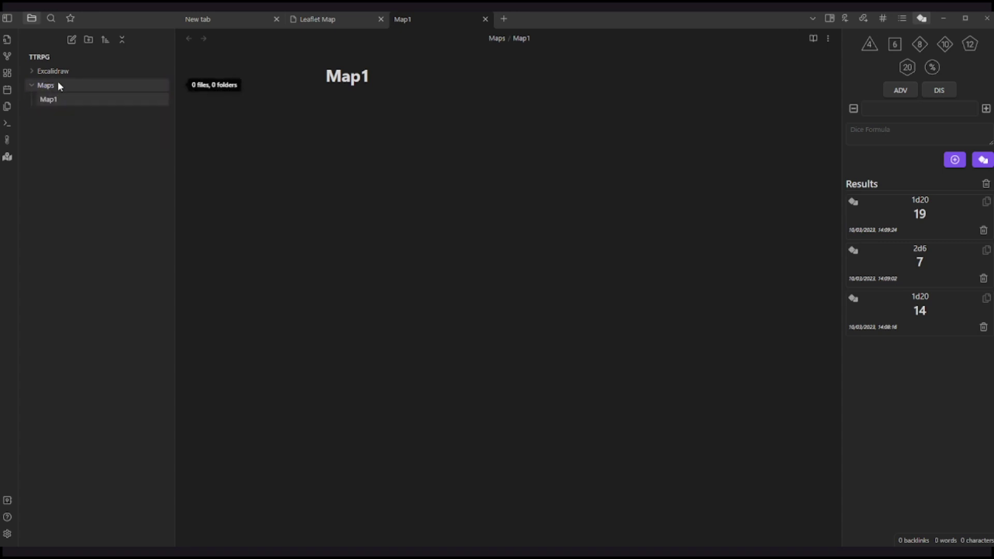
- Import magtheranaholm.png into the Maps folder and open it to view the island map
click(360, 227)
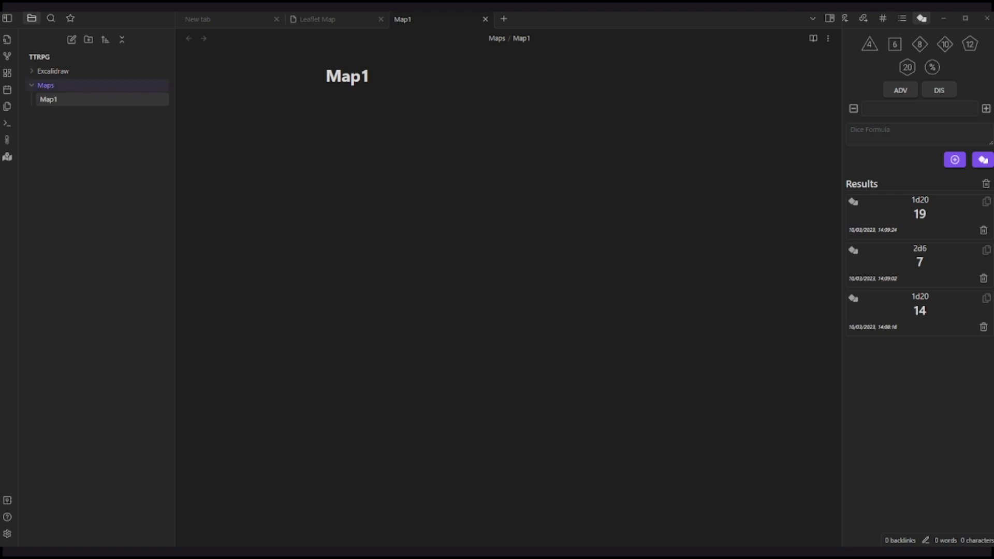
drag(0, 88, 54, 87)
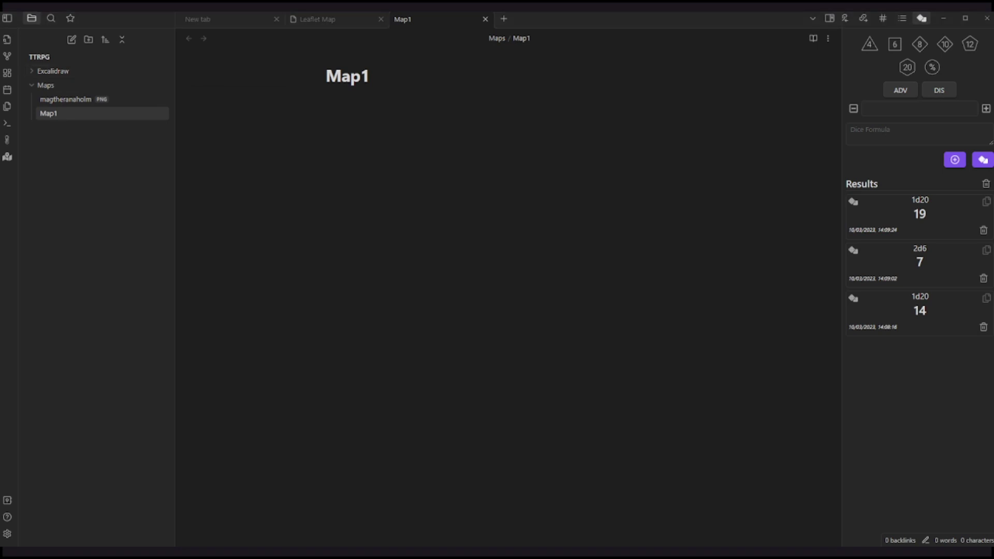
click(69, 100)
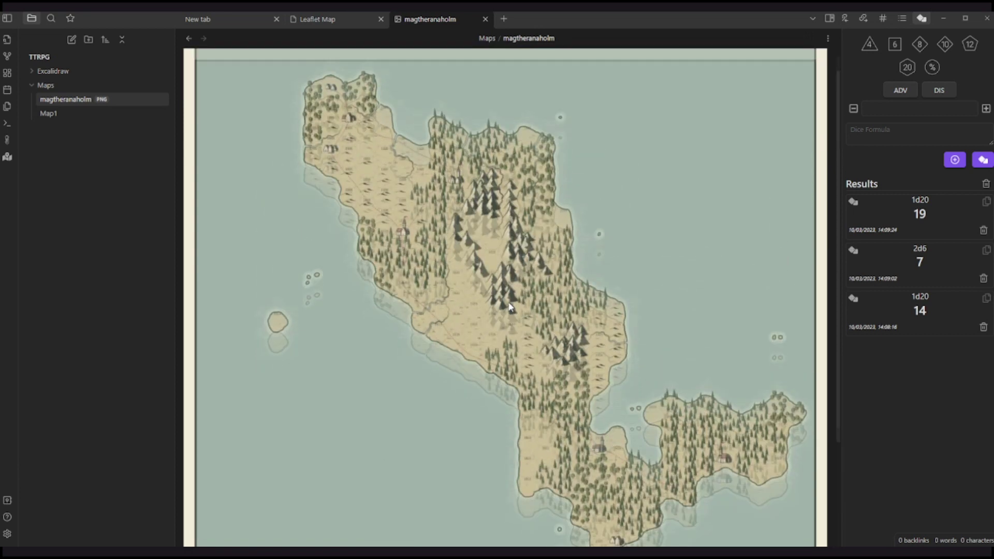
scroll(507, 286, down, 2)
scroll(507, 286, up, 2)
scroll(507, 285, down, 3)
scroll(508, 285, up, 3)
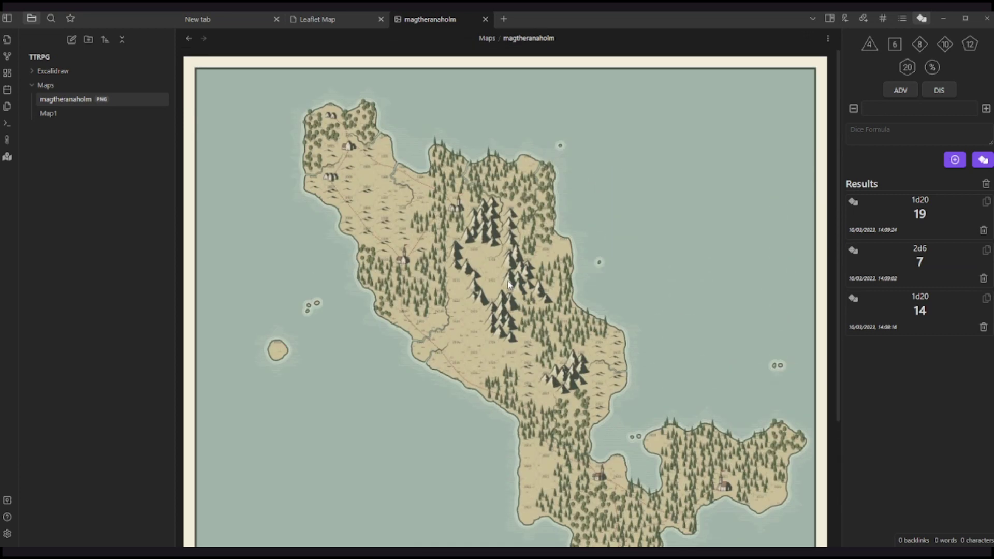
scroll(418, 244, down, 3)
scroll(418, 244, up, 3)
- Insert a [[magtheranaholm.png]] link in Map1 and check it in reading view
click(52, 113)
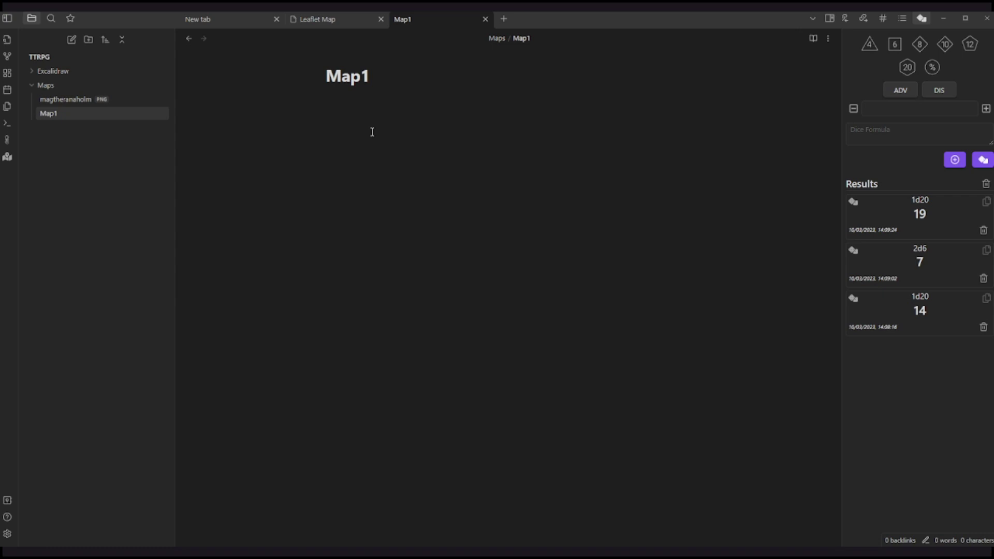
text([[)
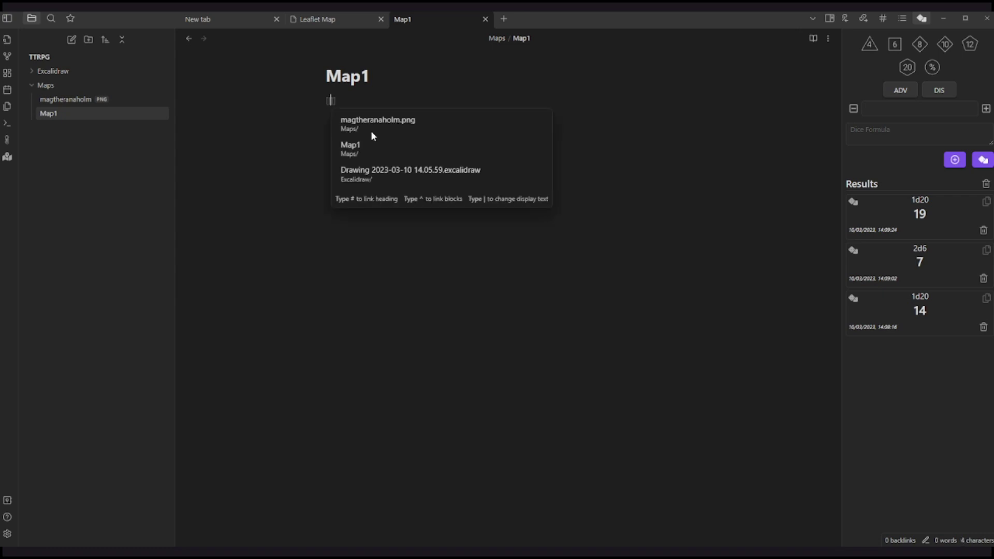
click(382, 122)
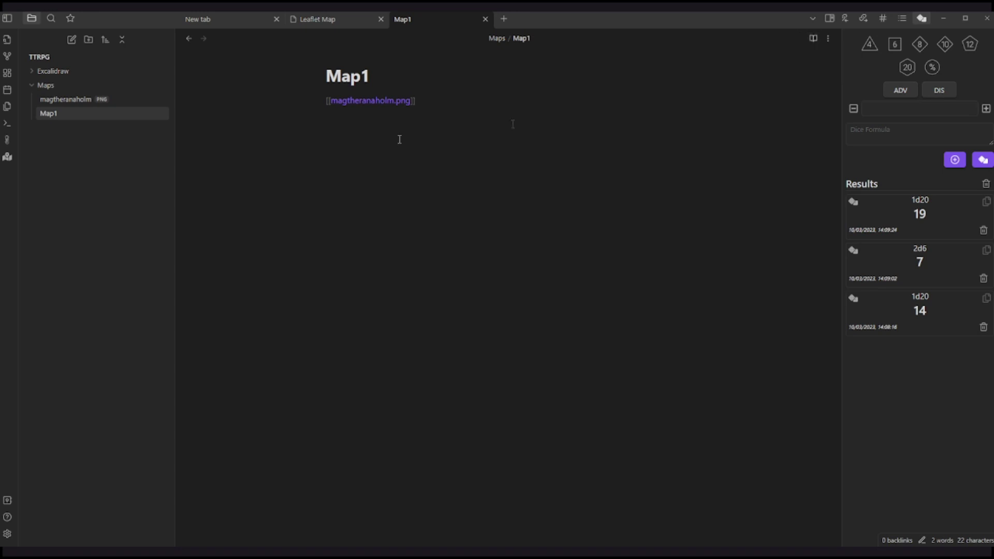
click(814, 40)
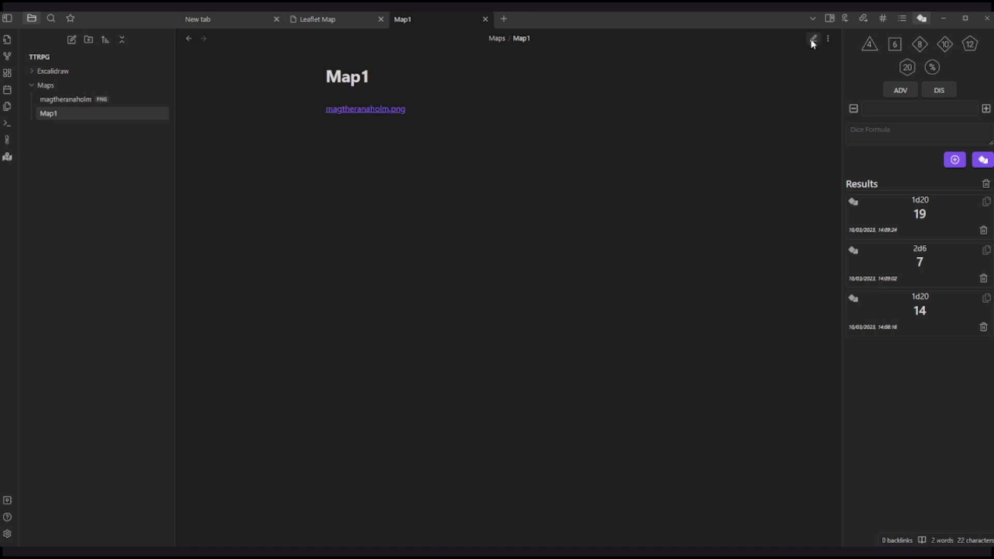
mouse_move(364, 114)
- Add ! before the link to embed the image, preview the displayed map, then return to editing
click(812, 39)
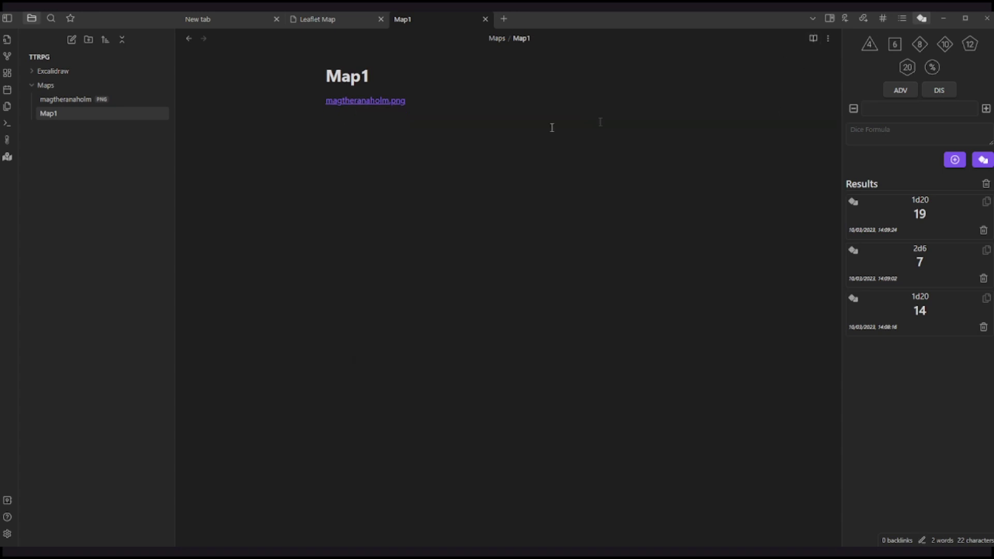
click(486, 105)
text(![[)
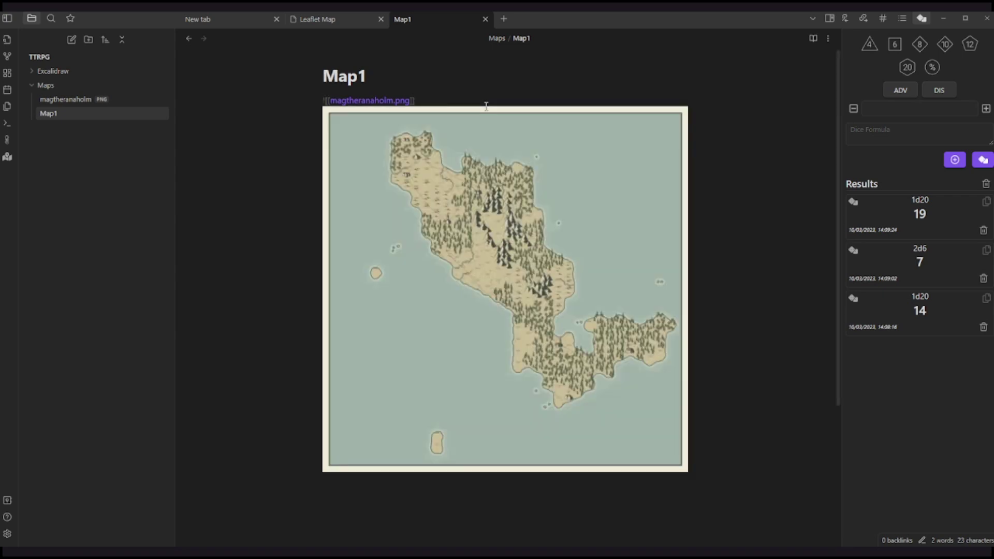
click(814, 40)
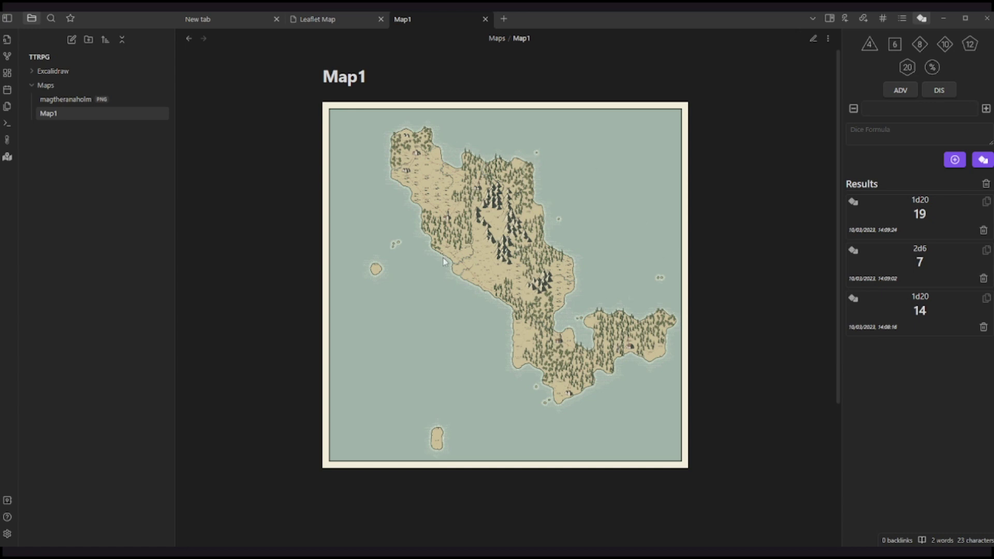
scroll(464, 271, down, 3)
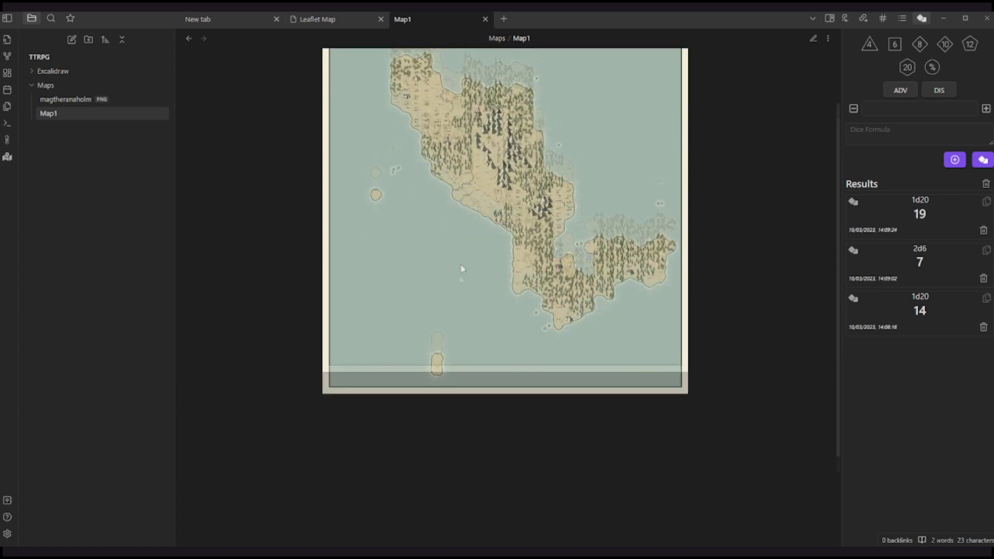
scroll(471, 253, up, 3)
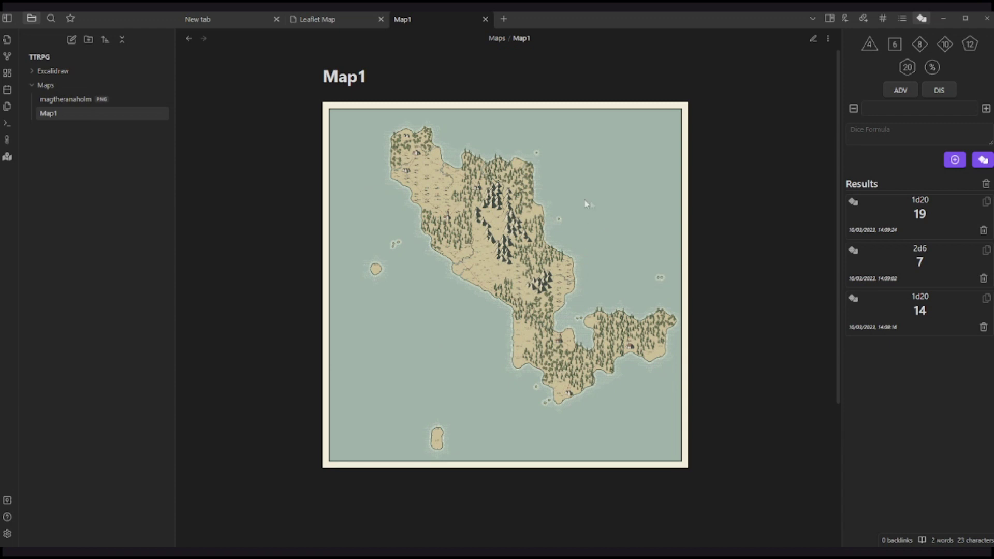
click(814, 39)
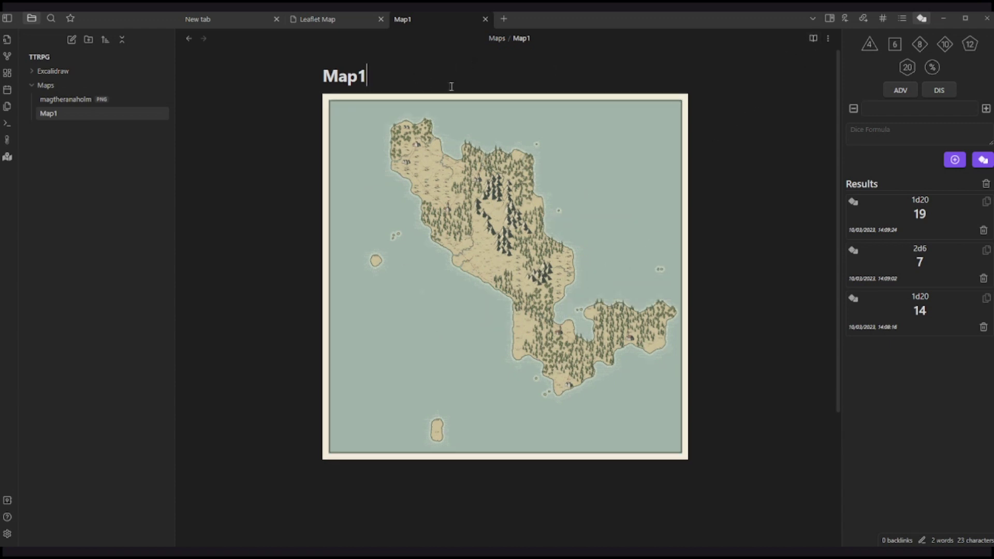
- Select the ![[magtheranaholm.png]] line in Map1 and delete it
click(521, 92)
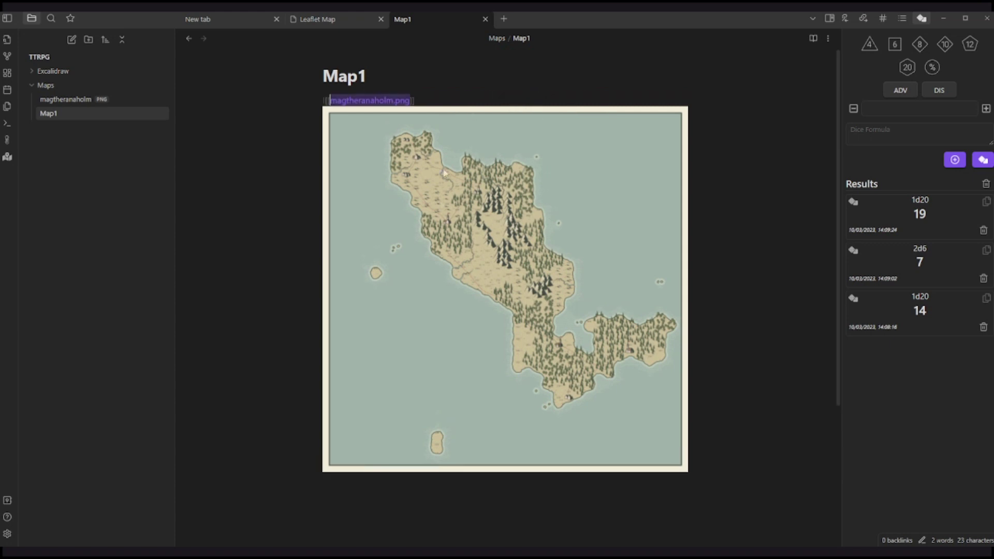
click(426, 98)
key(shift+Home)
key(BackSpace)
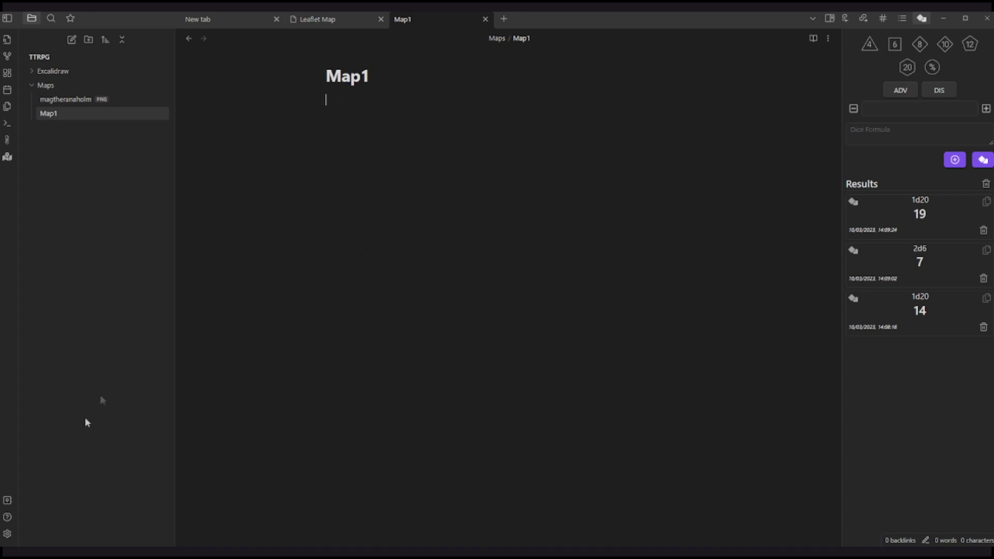
- Open Settings on the Community plugins page
click(7, 534)
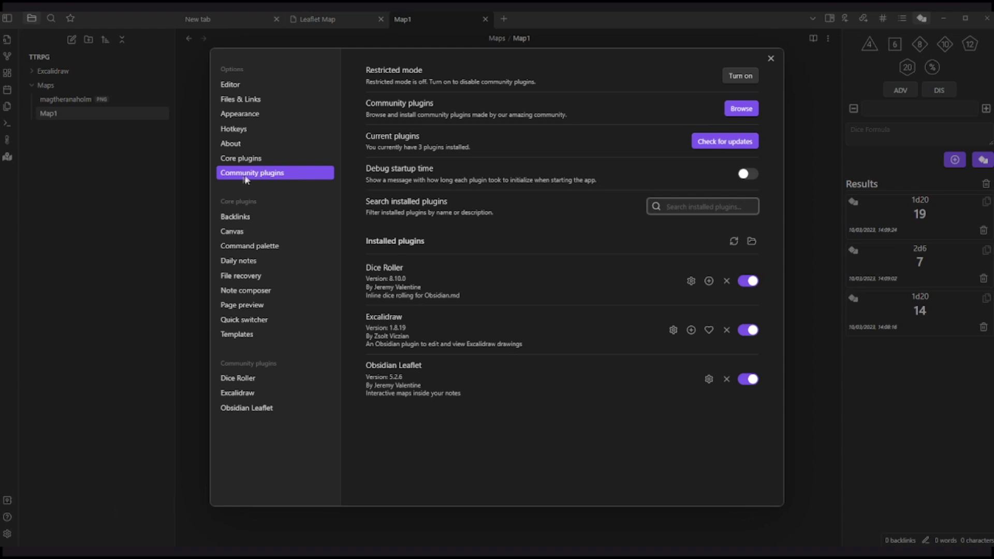
- Open the Obsidian Leaflet plugin page and read through its Options section
click(410, 369)
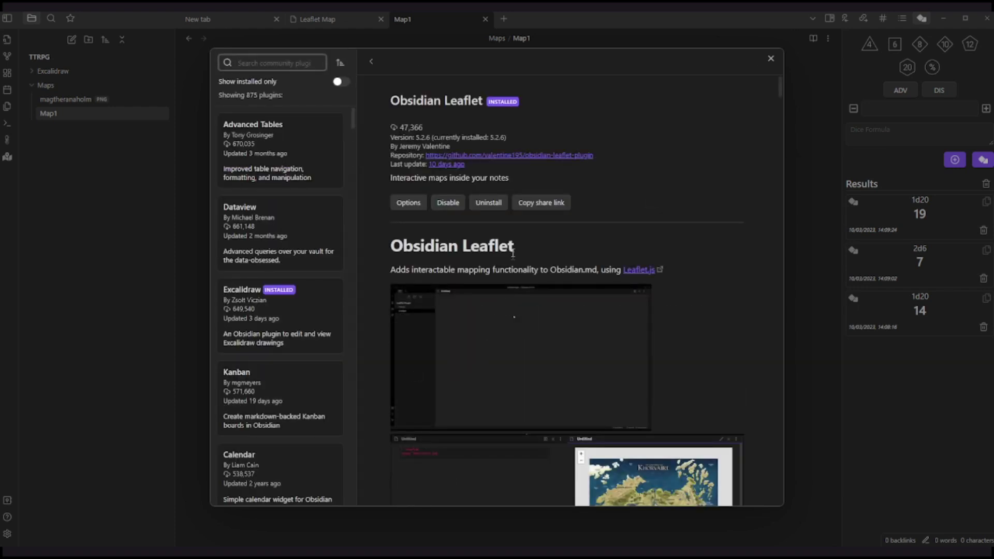
scroll(610, 239, down, 4)
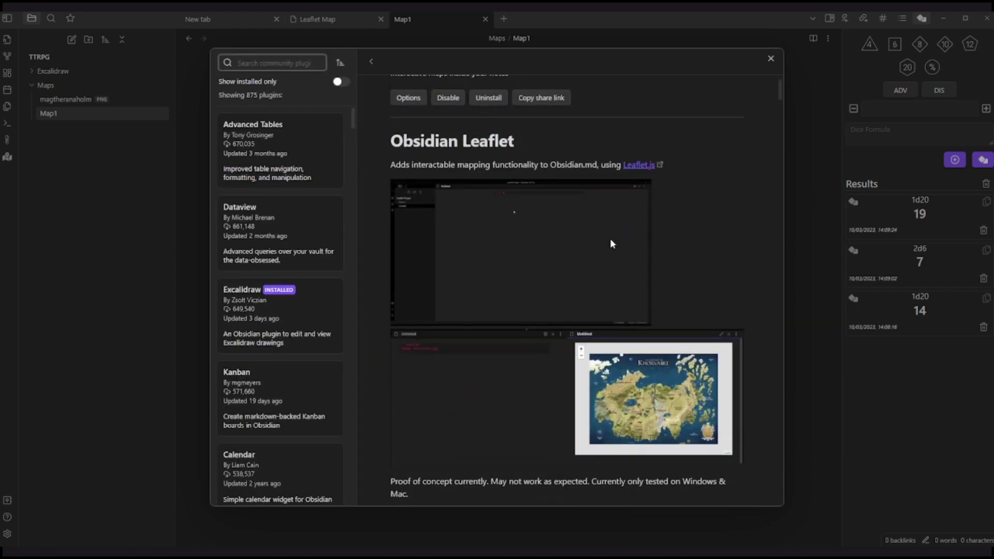
scroll(611, 244, down, 10)
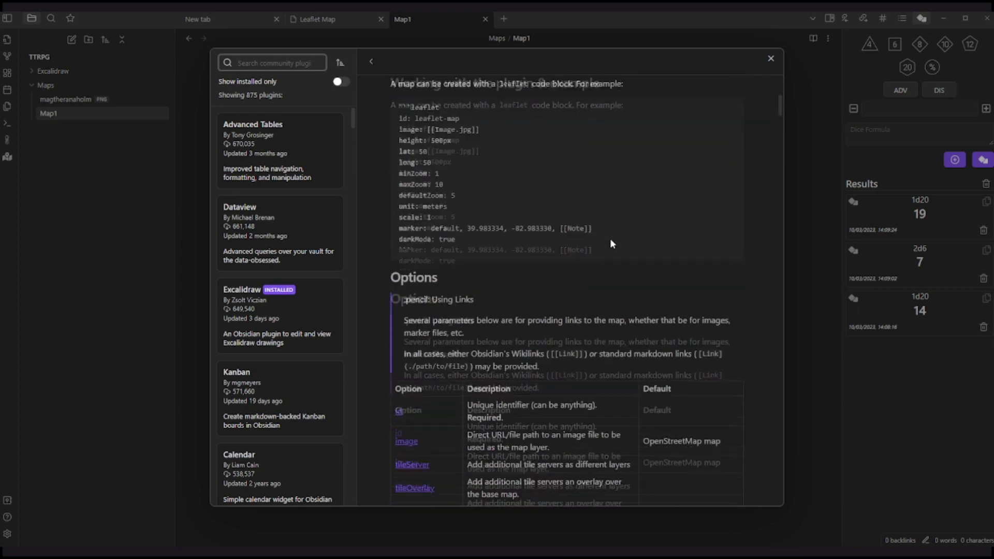
scroll(421, 116, down, 2)
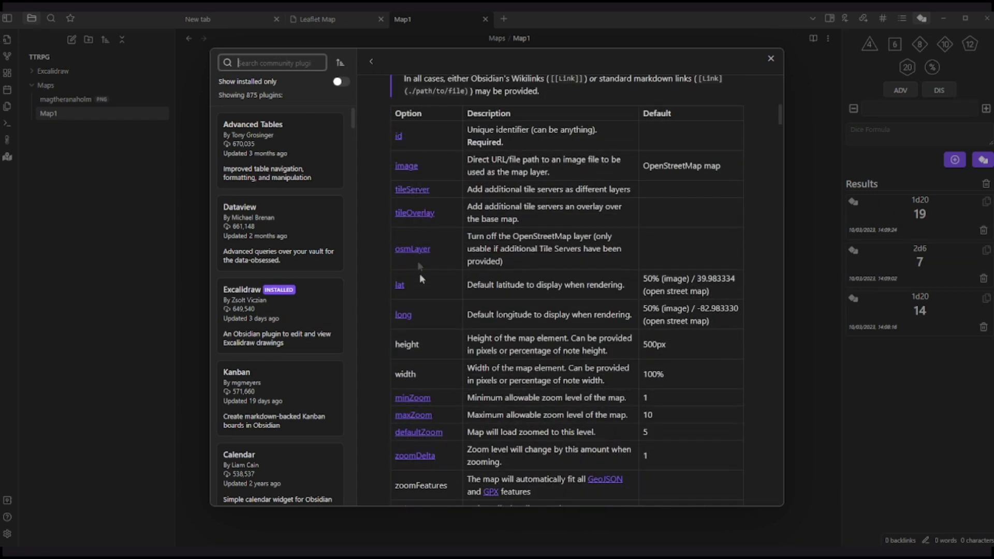
scroll(409, 272, down, 9)
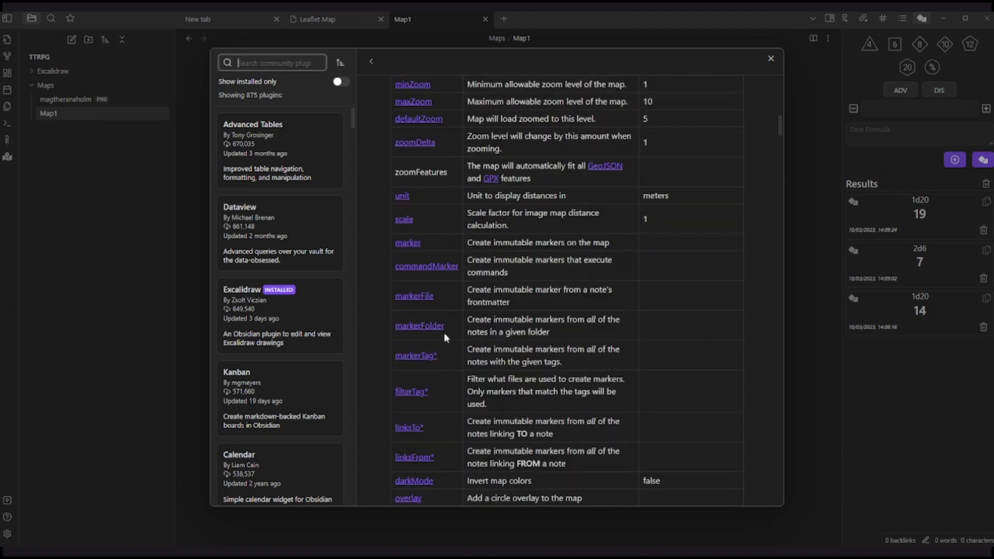
scroll(622, 328, up, 9)
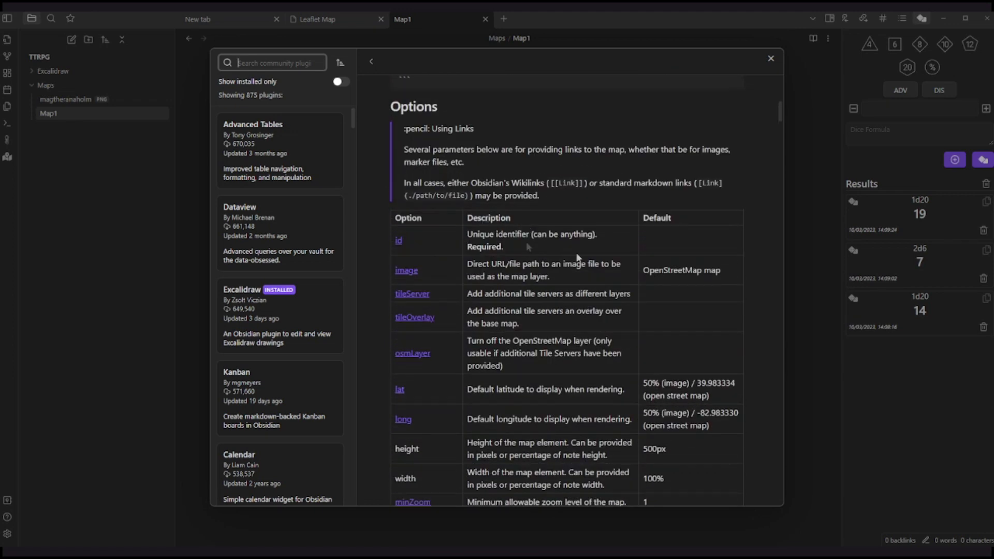
scroll(601, 269, down, 5)
scroll(682, 173, up, 5)
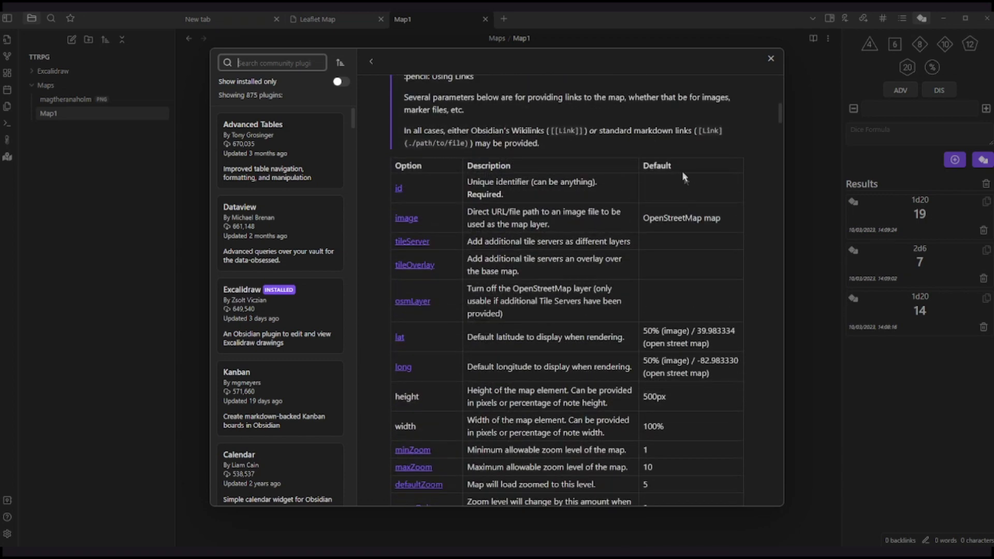
scroll(667, 293, down, 8)
scroll(669, 309, down, 20)
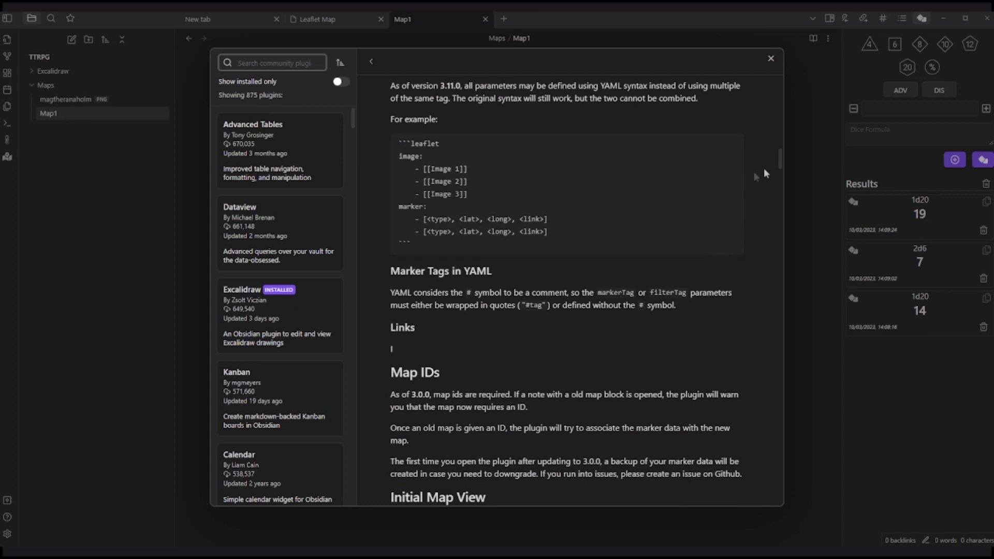
drag(782, 158, 800, 96)
- Select the example leaflet code block, then close the plugin browser and Settings
scroll(651, 239, down, 3)
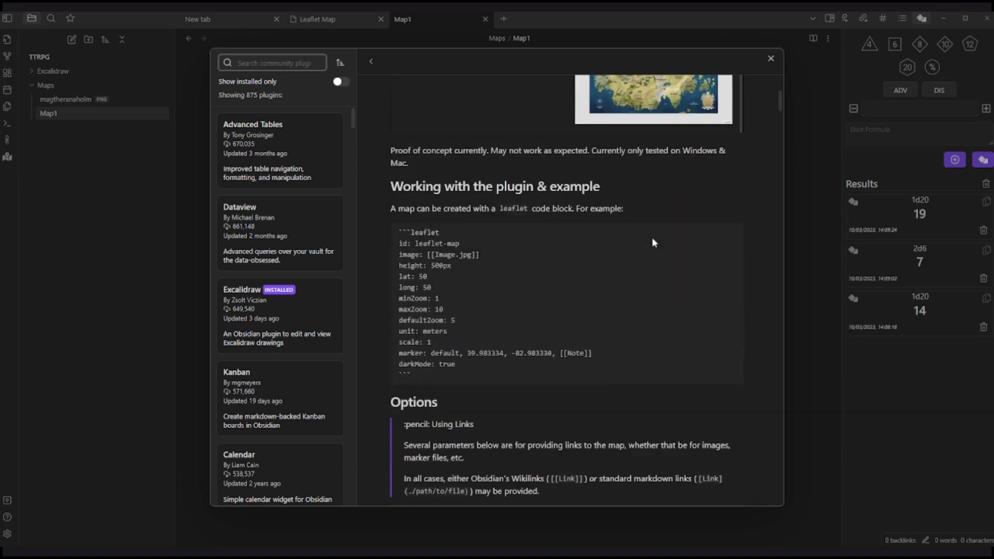
drag(417, 372, 396, 229)
key(ctrl+c)
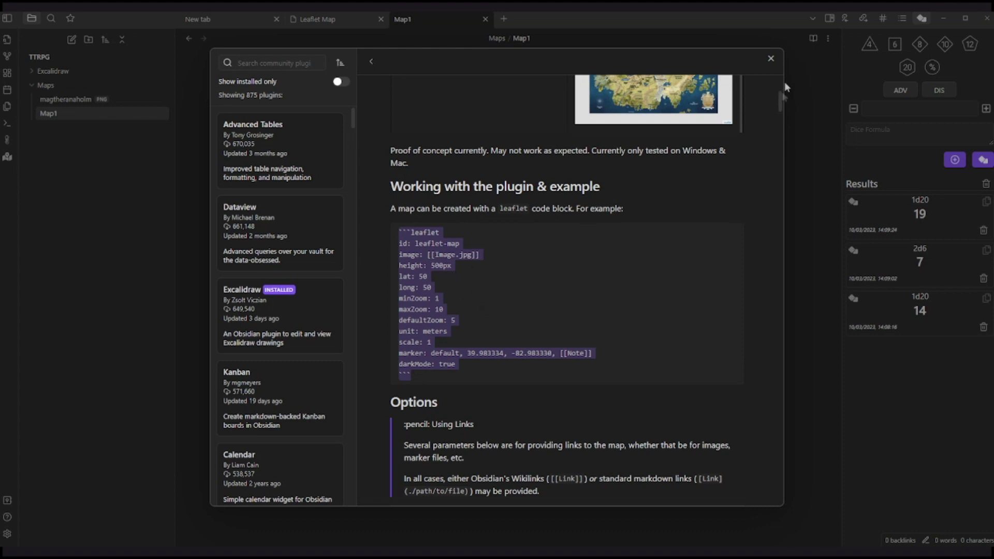
click(771, 59)
click(773, 60)
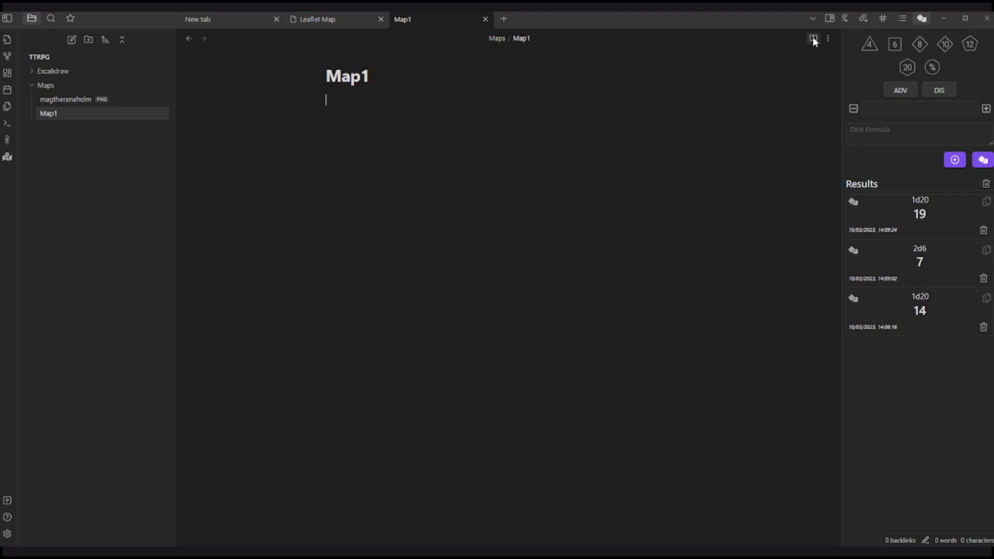
- Paste the leaflet code block into Map1 and put id, image, height and lat on separate lines
key(ctrl+v)
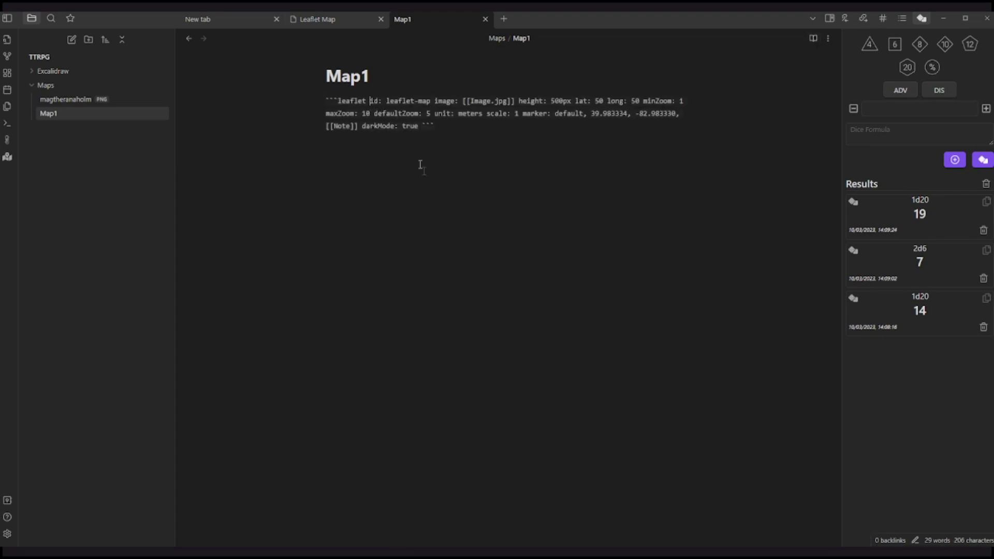
key(Return)
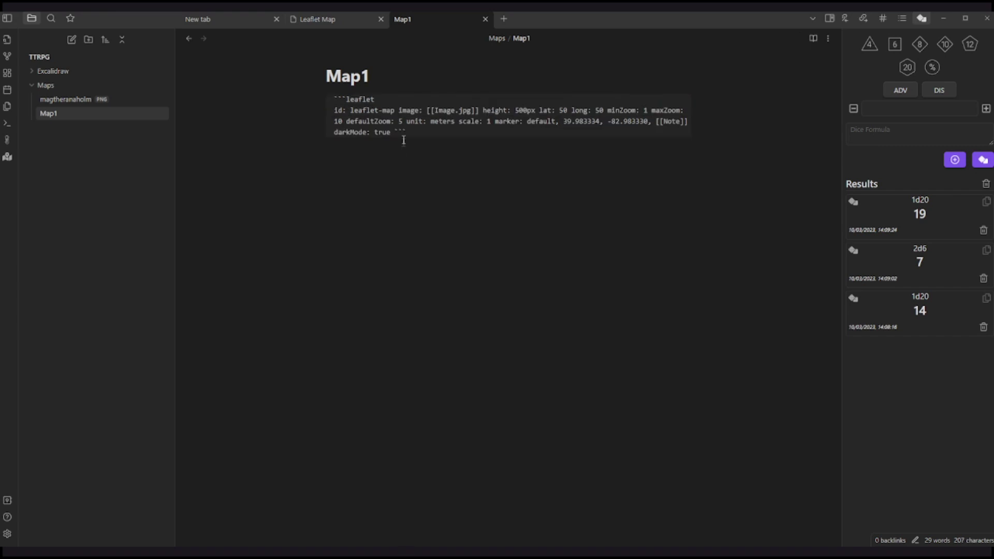
click(399, 110)
key(Return)
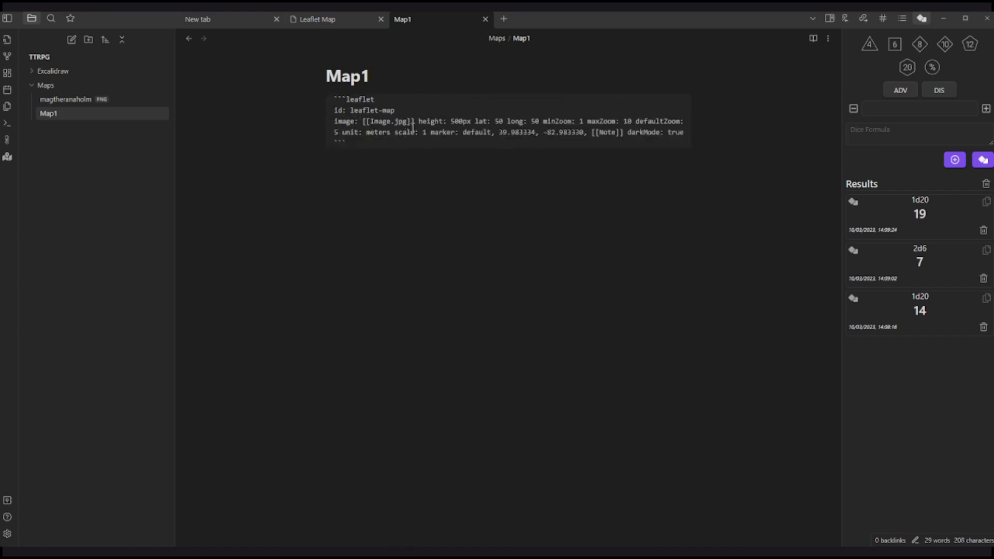
click(417, 122)
key(Return)
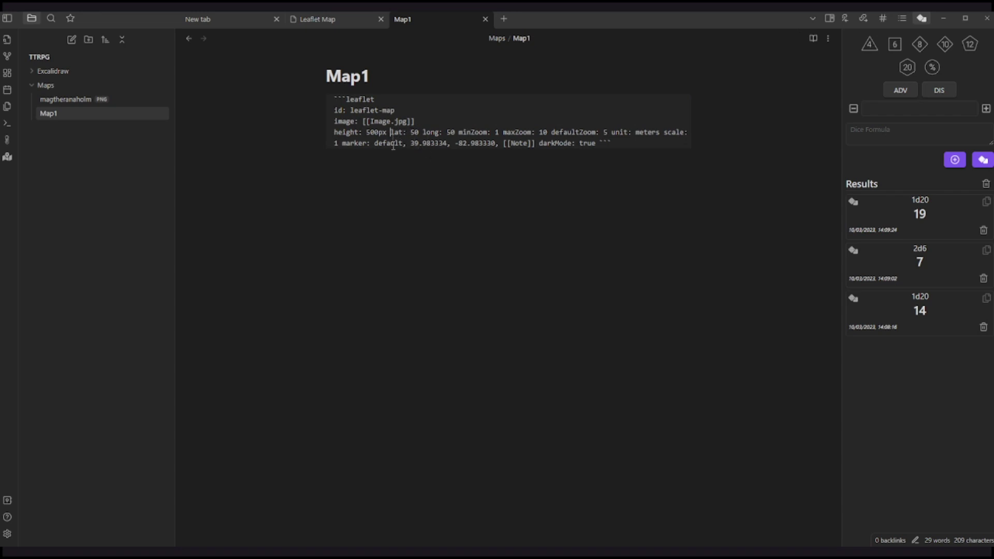
key(Return)
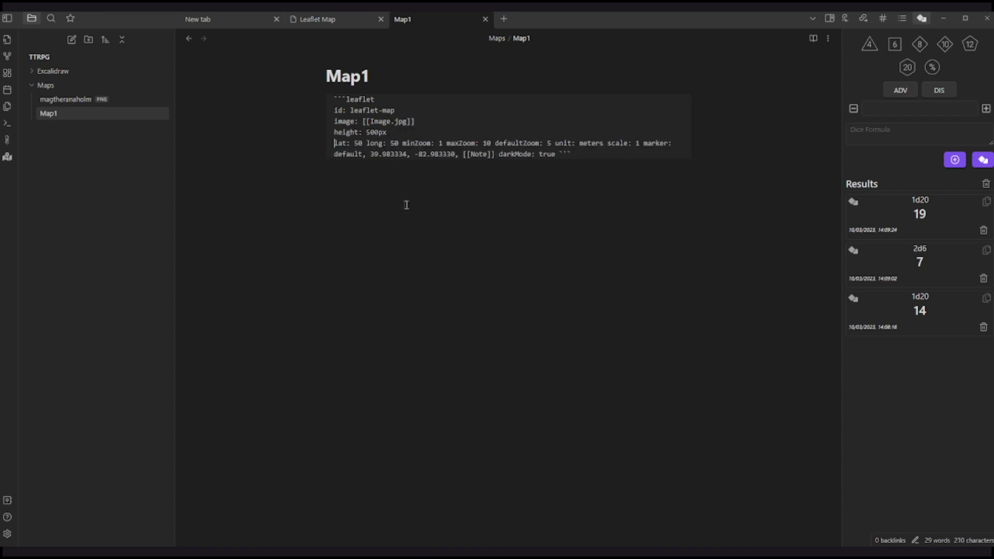
- Move long, minZoom, maxZoom, defaultZoom, unit, marker and darkMode each onto their own line
click(367, 143)
key(Return)
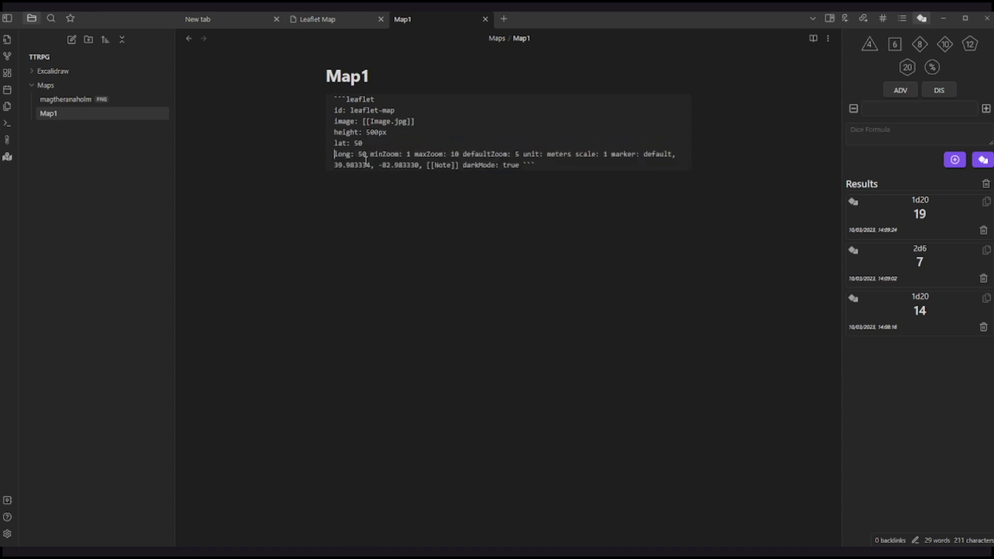
click(371, 154)
key(Return)
click(378, 166)
key(Return)
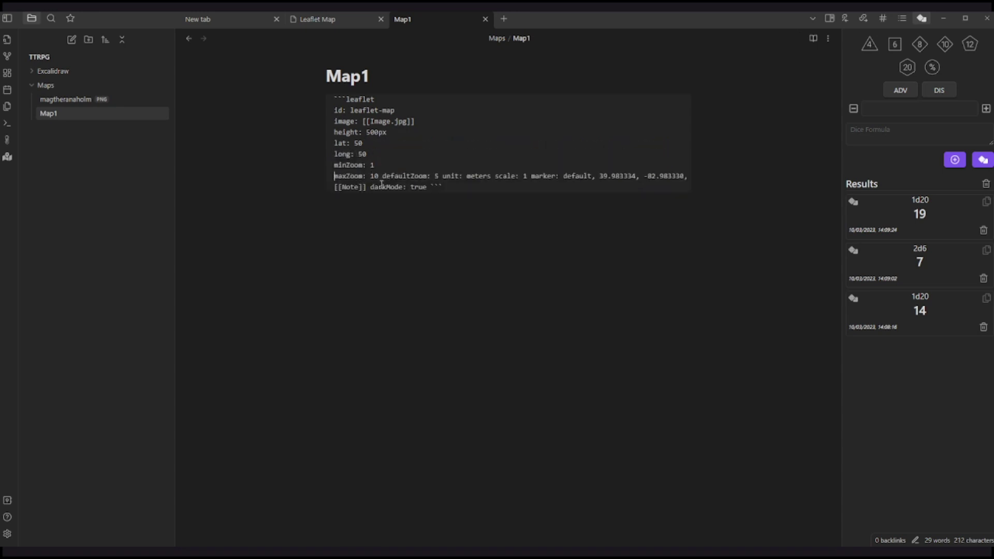
click(383, 177)
key(Return)
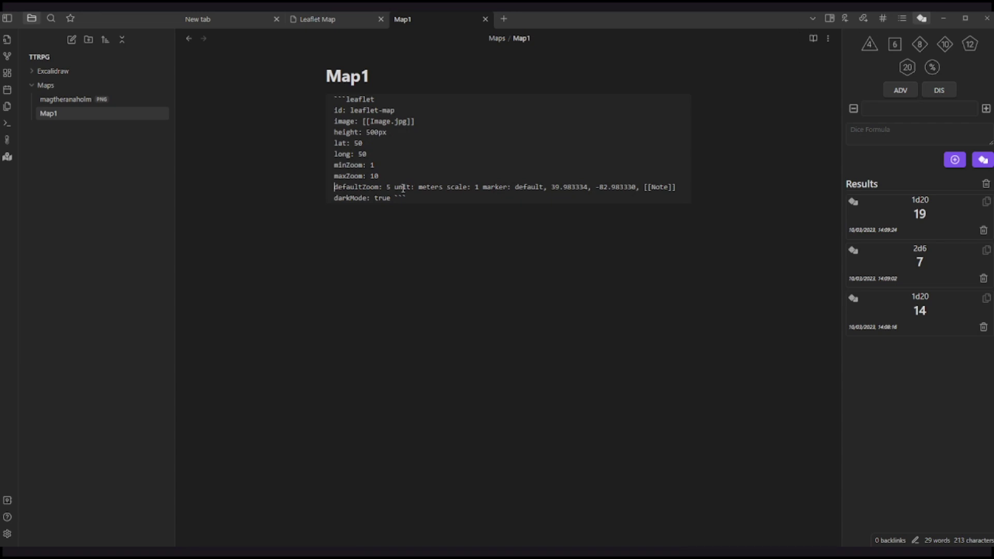
click(394, 187)
key(Return)
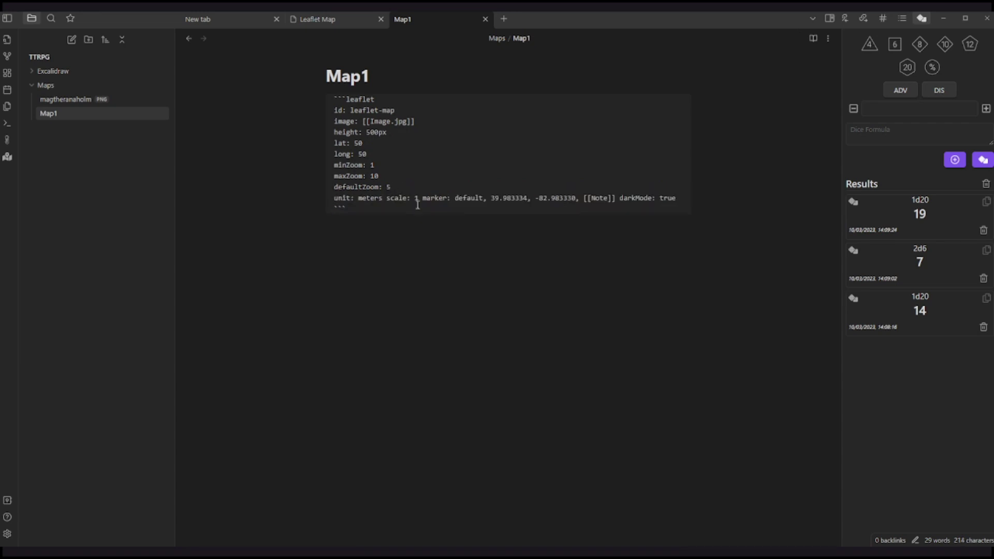
key(Return)
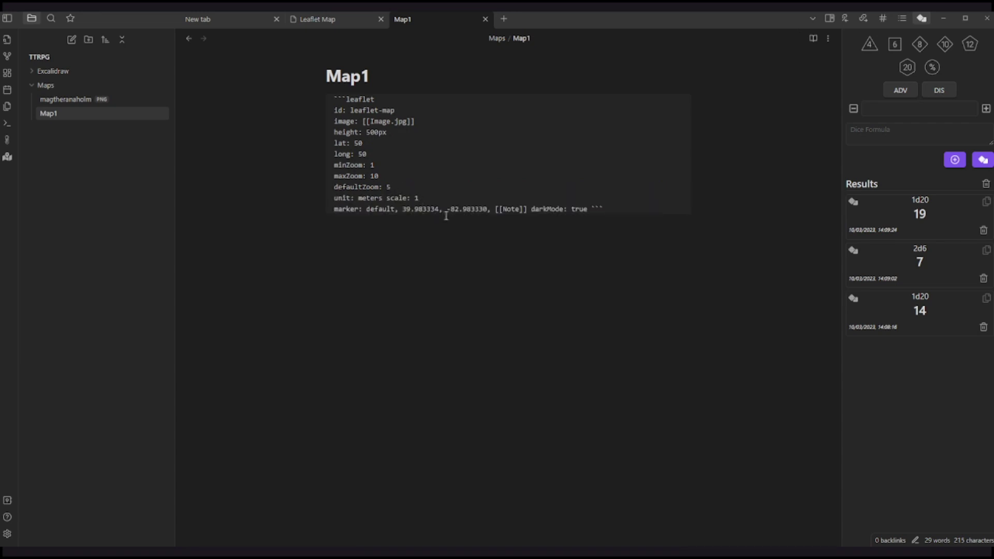
click(531, 209)
key(Return)
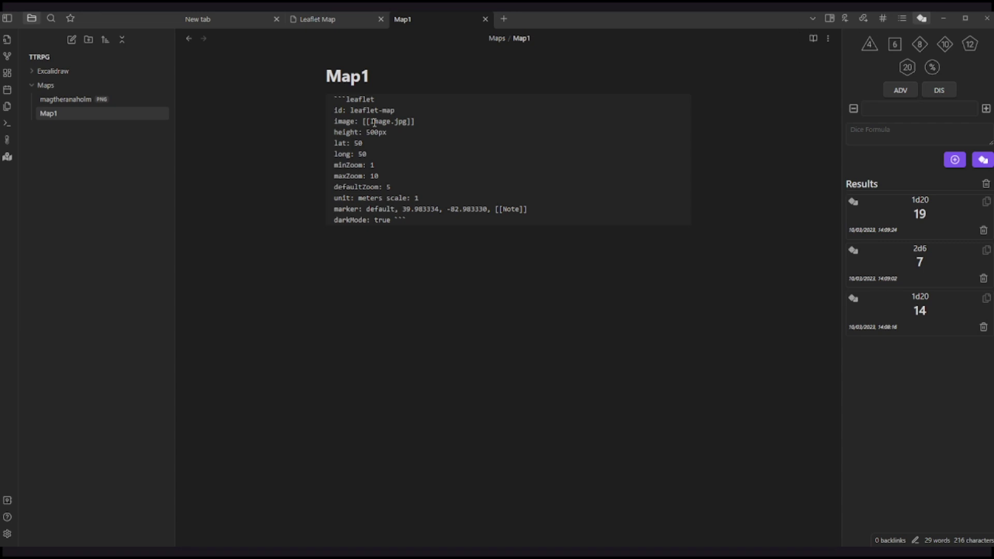
- Replace Image.jpg in the image setting with a link to magtheranaholm.png
drag(371, 122, 405, 123)
key(BackSpace)
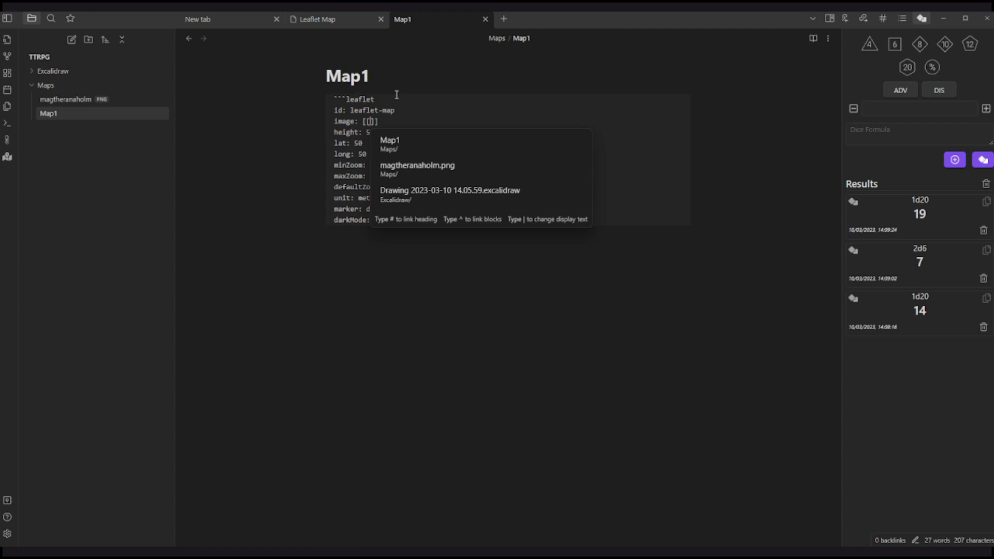
click(417, 166)
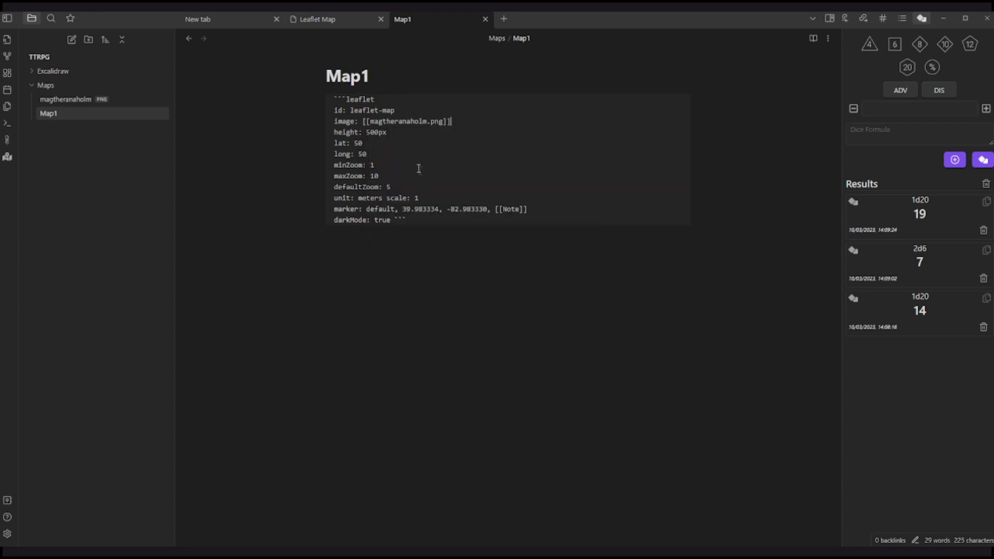
- Render Map1, then zoom and pan the island map to show hexes 1413–1616
click(813, 38)
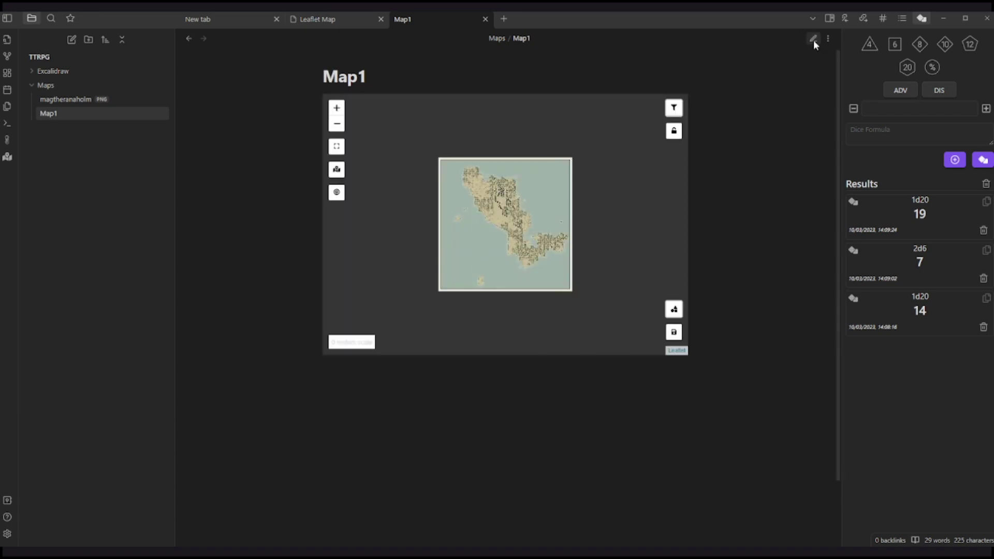
scroll(532, 250, up, 5)
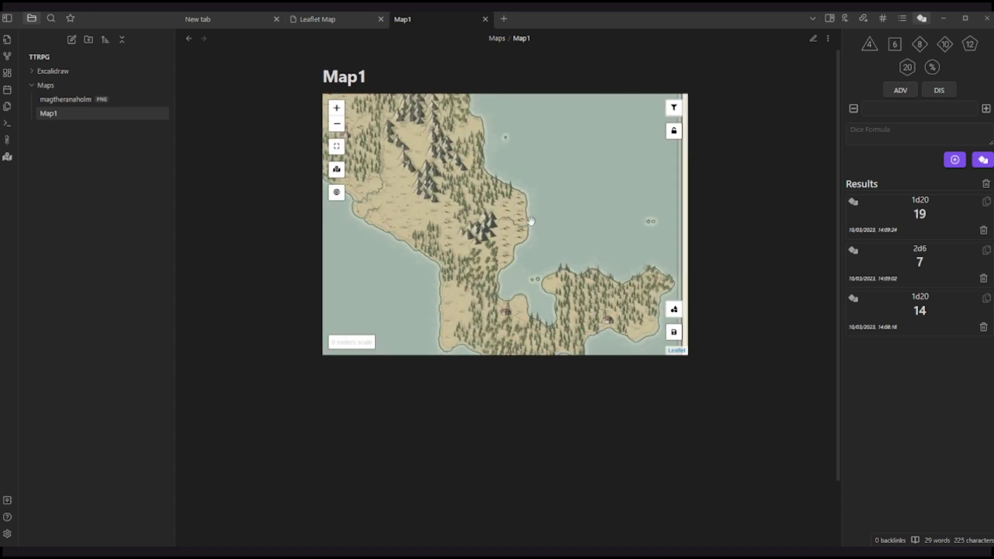
drag(566, 296, 626, 306)
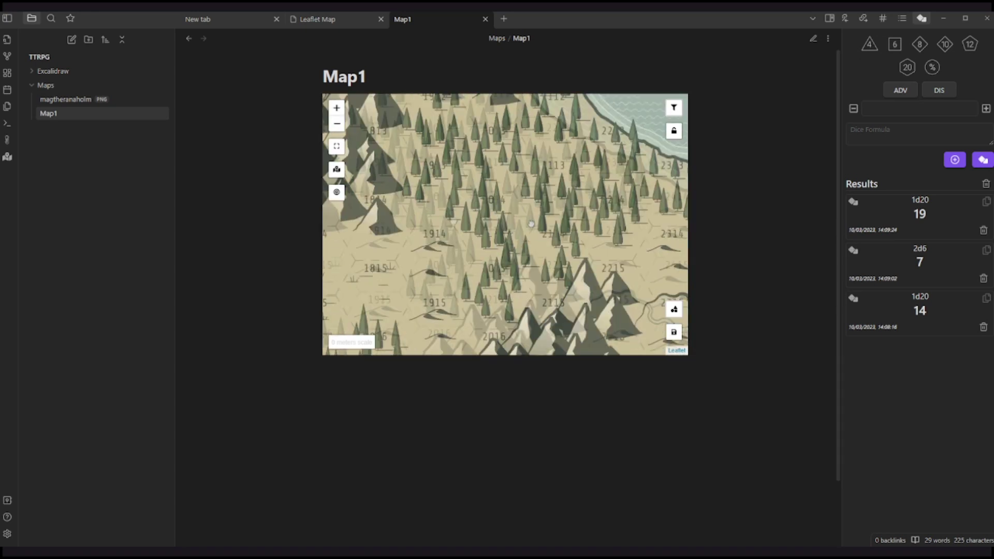
drag(466, 259, 596, 275)
drag(440, 248, 655, 290)
- Draw a blue polygon outline around hexes 1414 and 1514, running from hex 1513 up to 1313
click(673, 309)
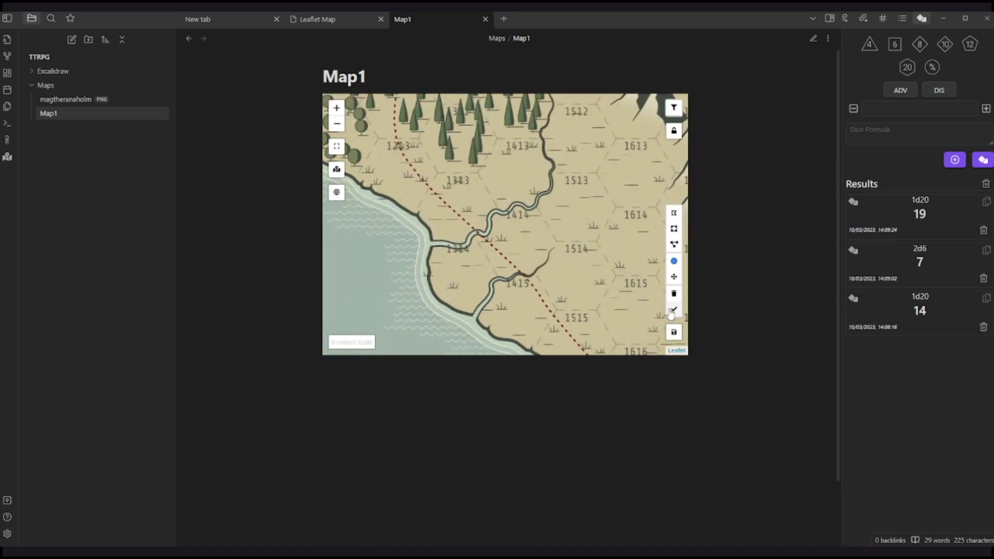
click(674, 245)
click(519, 179)
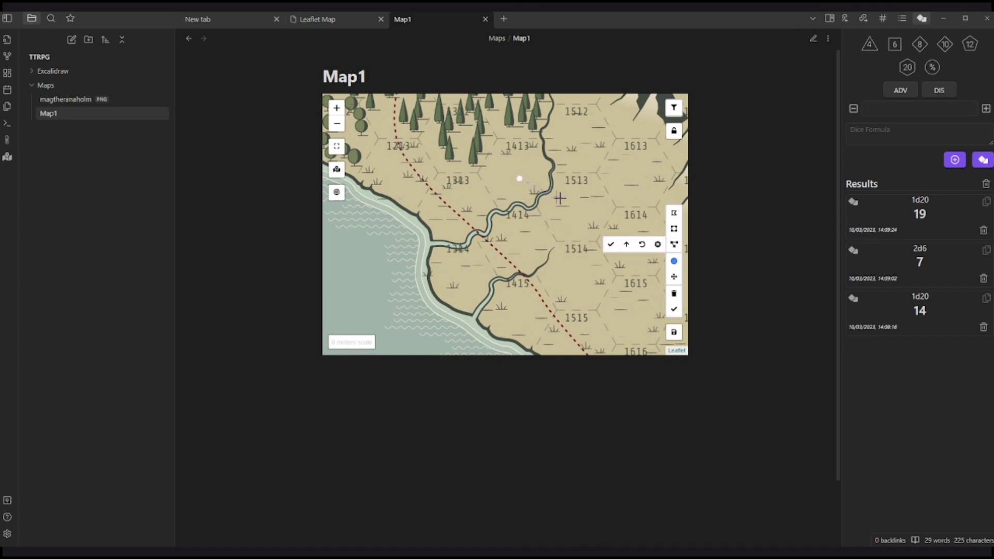
click(580, 204)
click(581, 275)
click(525, 312)
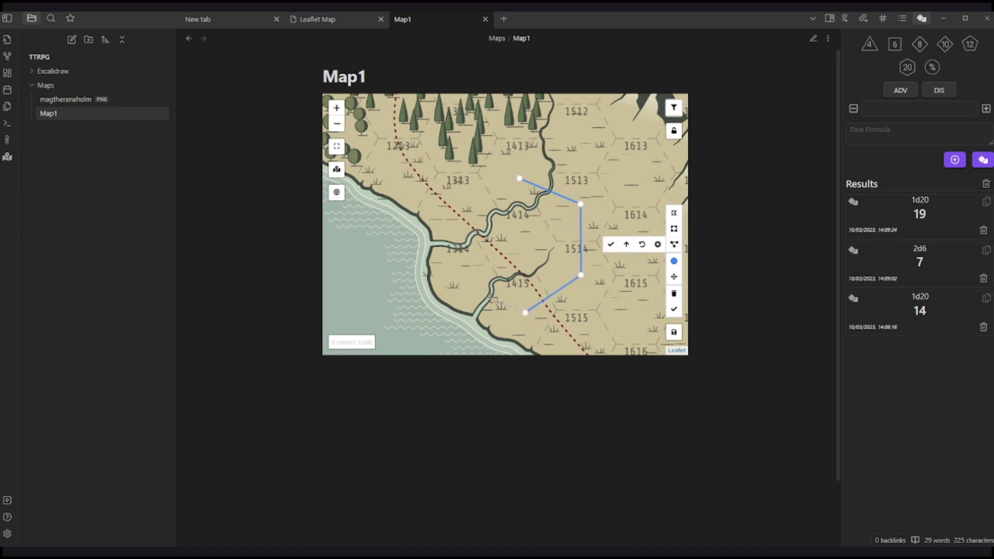
click(474, 282)
click(454, 213)
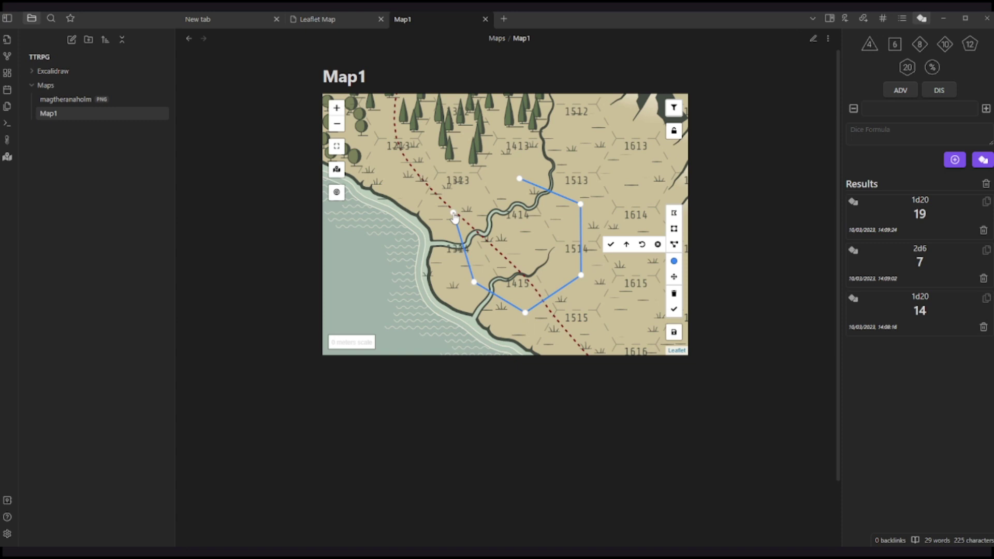
click(403, 173)
click(674, 309)
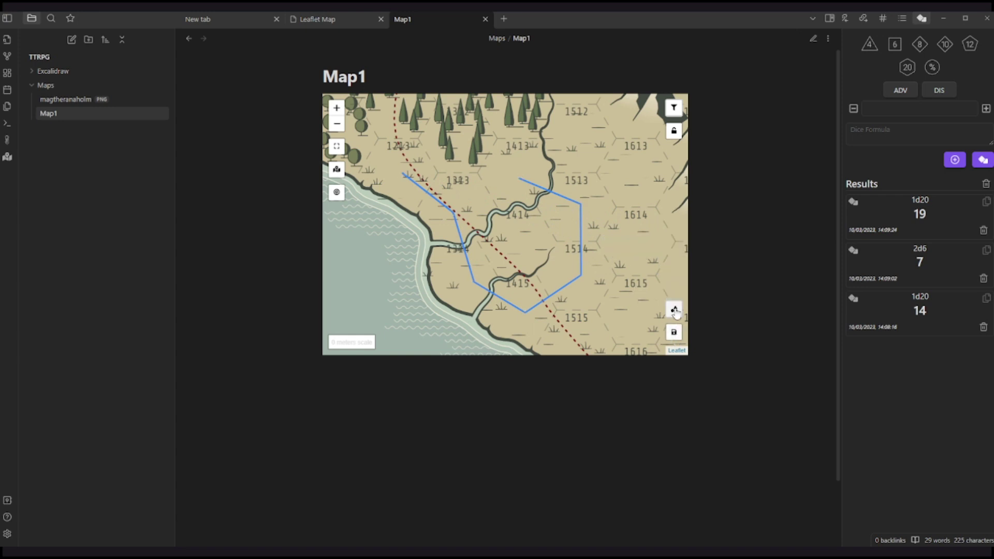
- Zoom out to see the whole island, then return to the note's source
scroll(615, 243, down, 1)
scroll(615, 242, down, 1)
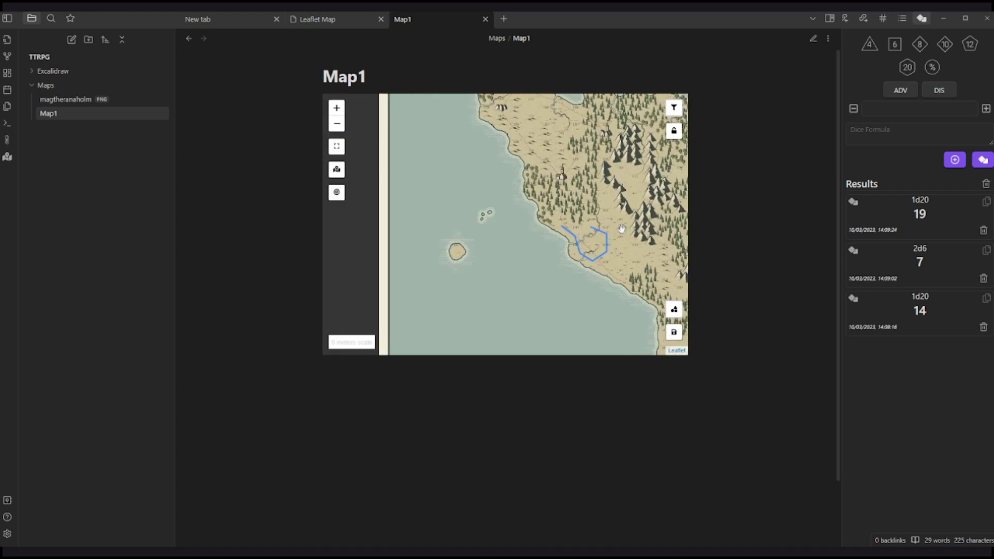
drag(619, 228, 534, 250)
mouse_move(576, 223)
mouse_down()
mouse_move(590, 283)
mouse_move(570, 240)
mouse_up()
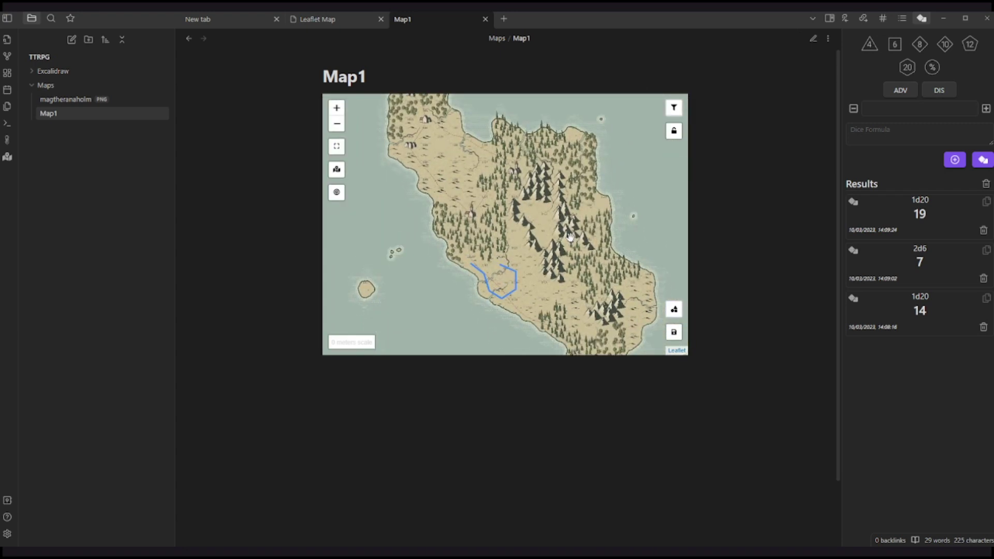
scroll(517, 233, up, 2)
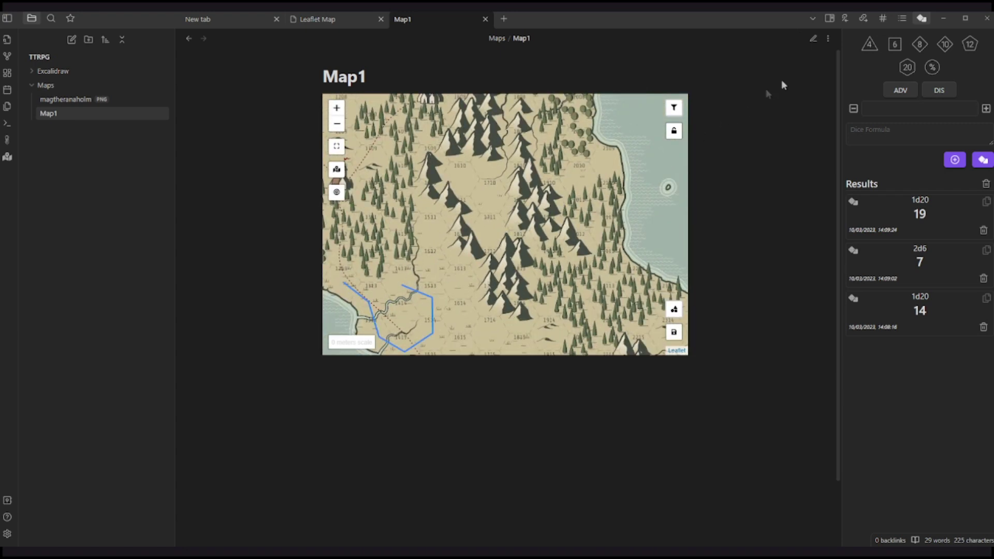
click(814, 39)
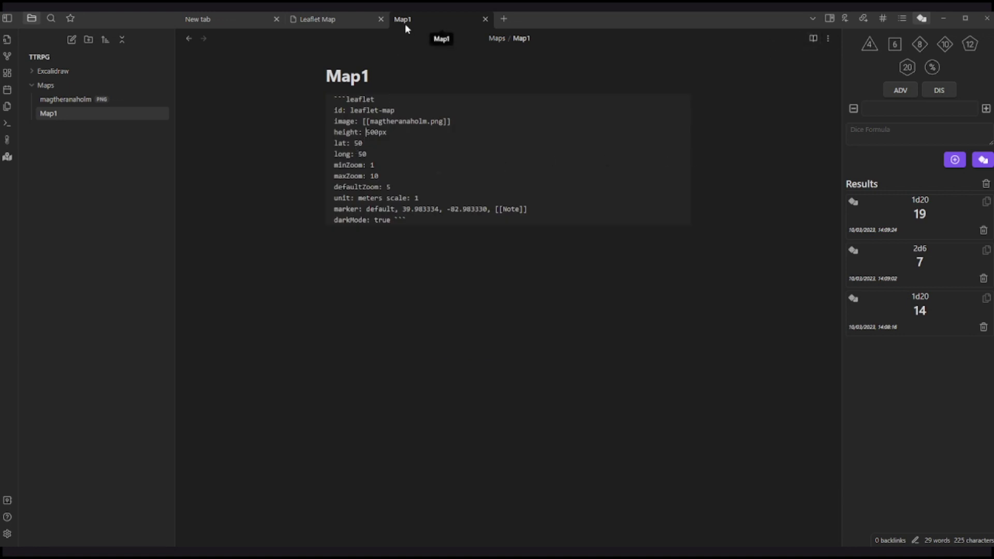
- Shorten the map height by deleting a 5, and preview the rendered map
key(Delete)
click(813, 40)
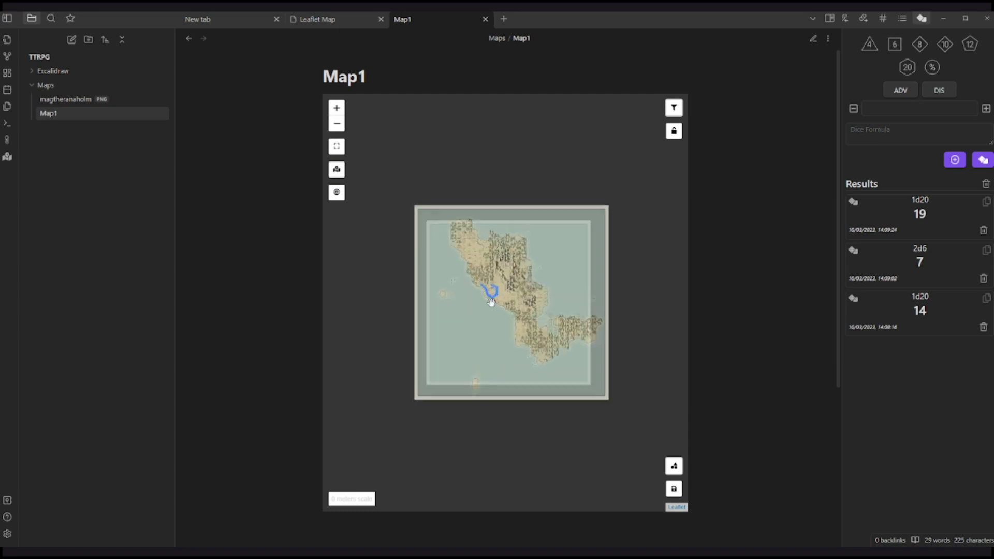
click(814, 40)
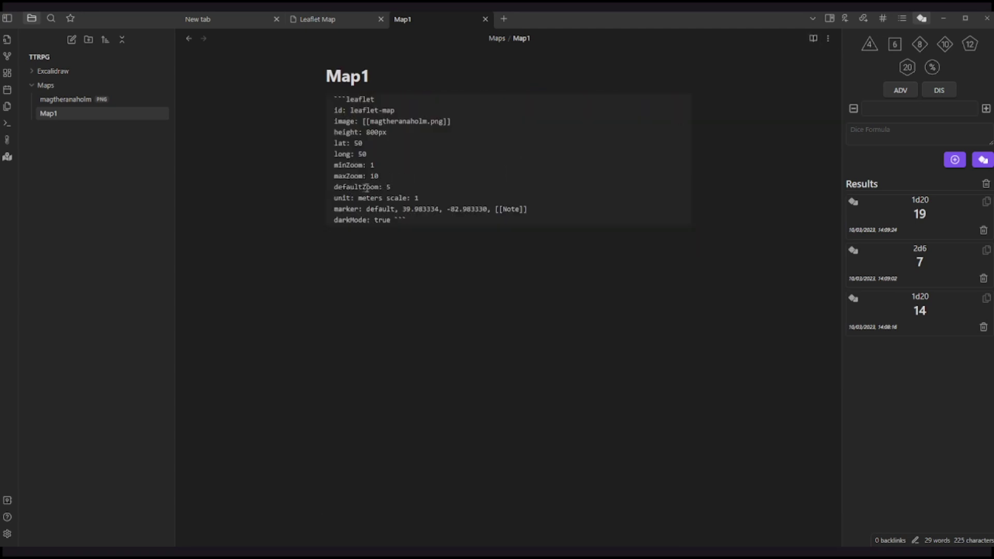
- Change defaultZoom to 7 and minZoom to 5, then zoom the rendered island map
double_click(391, 187)
double_click(373, 166)
click(814, 38)
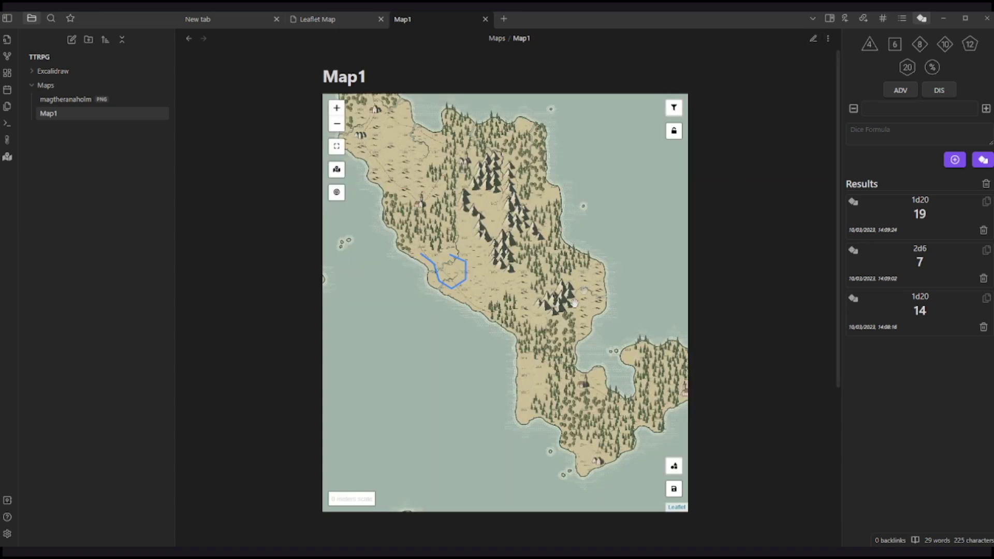
scroll(520, 306, down, 3)
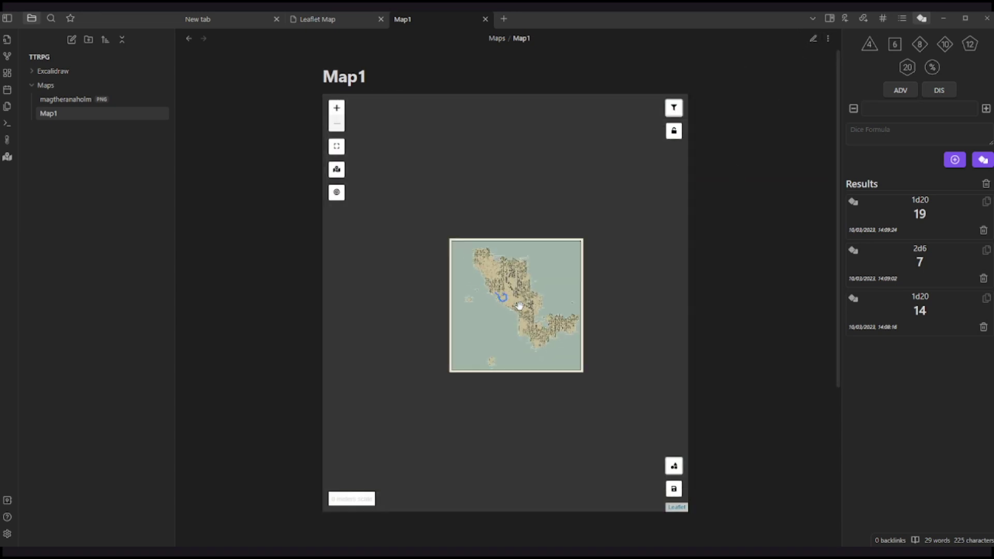
scroll(520, 305, up, 4)
scroll(520, 306, down, 3)
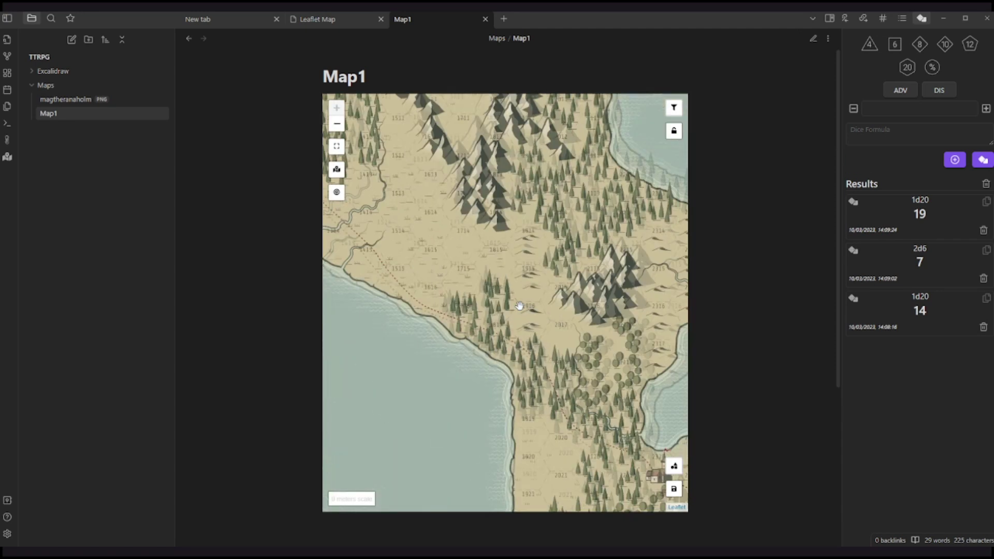
scroll(520, 305, down, 1)
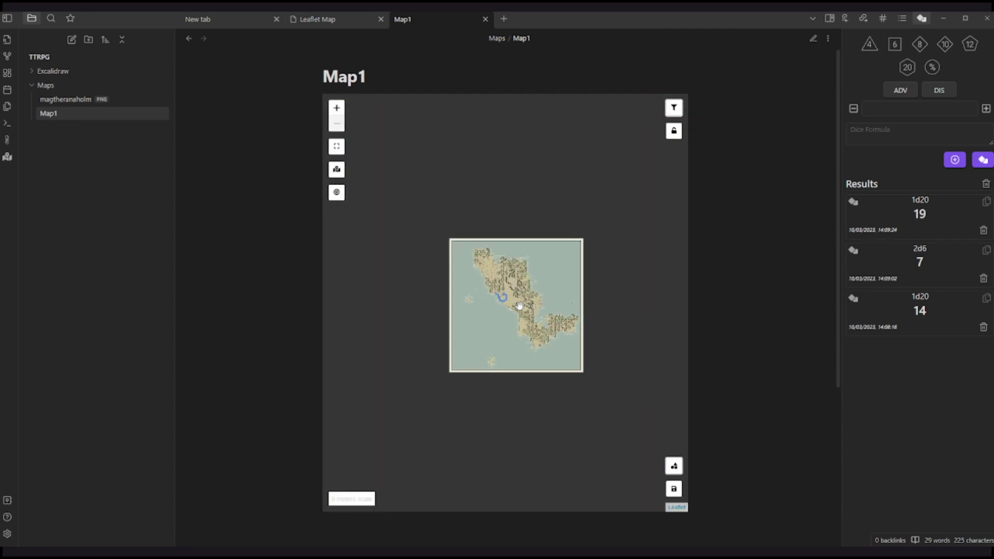
scroll(519, 305, up, 2)
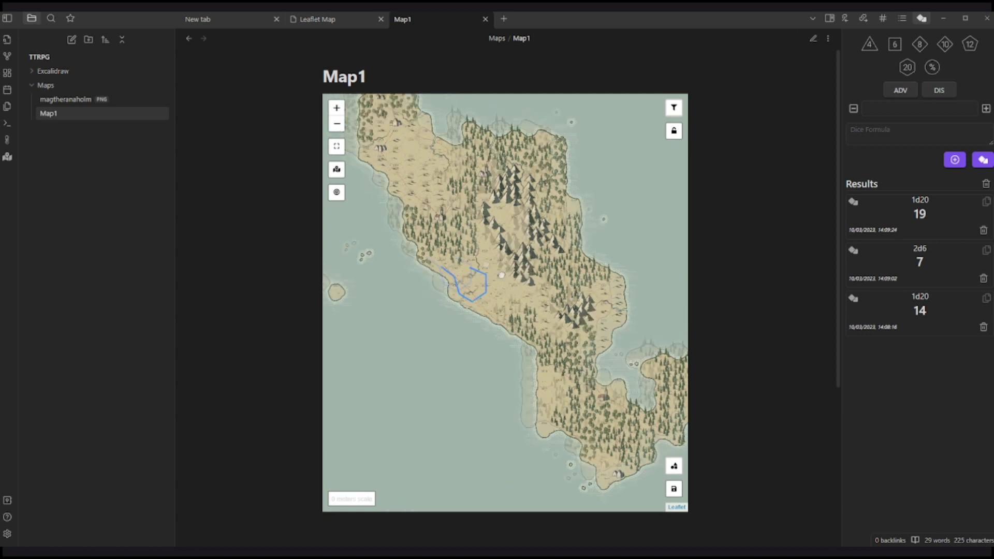
- Add a width line below the height setting in the leaflet block and render the map
click(814, 38)
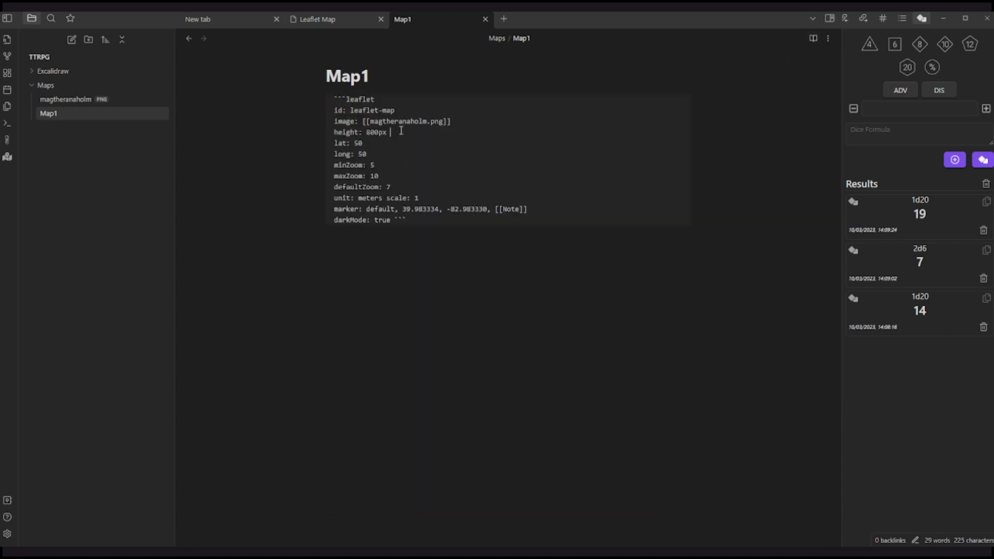
key(Return)
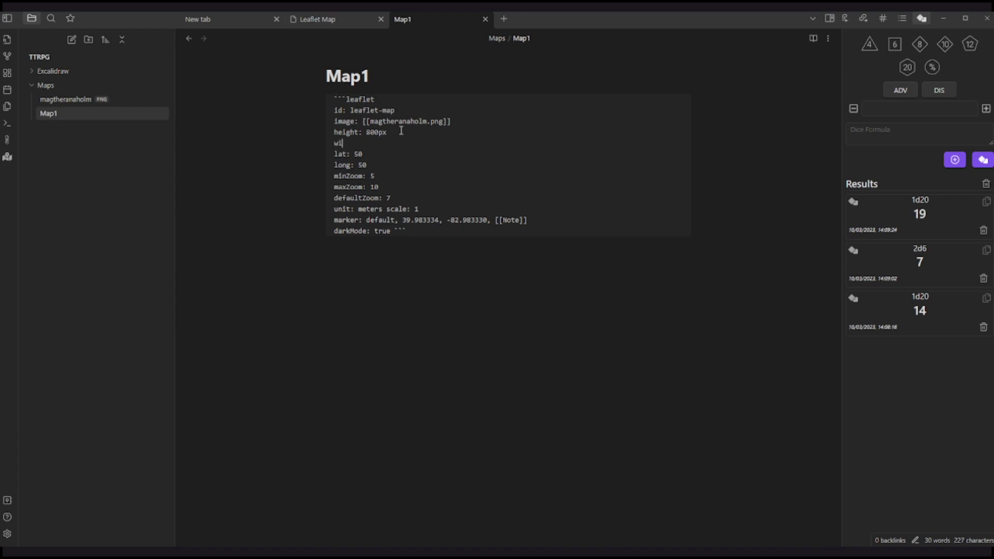
text(width: 150%)
click(812, 37)
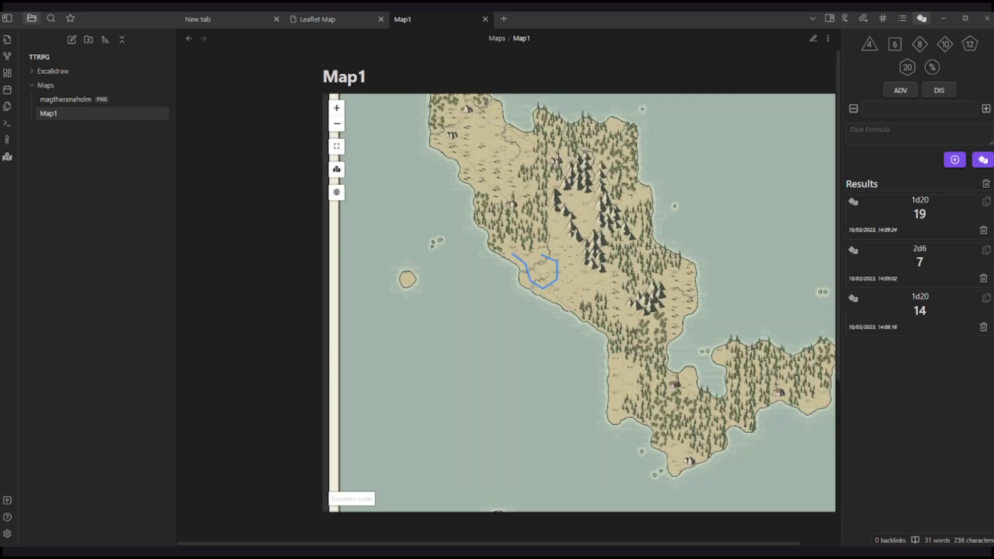
- Delete the marker near hex 1512 from the map
drag(394, 543, 429, 544)
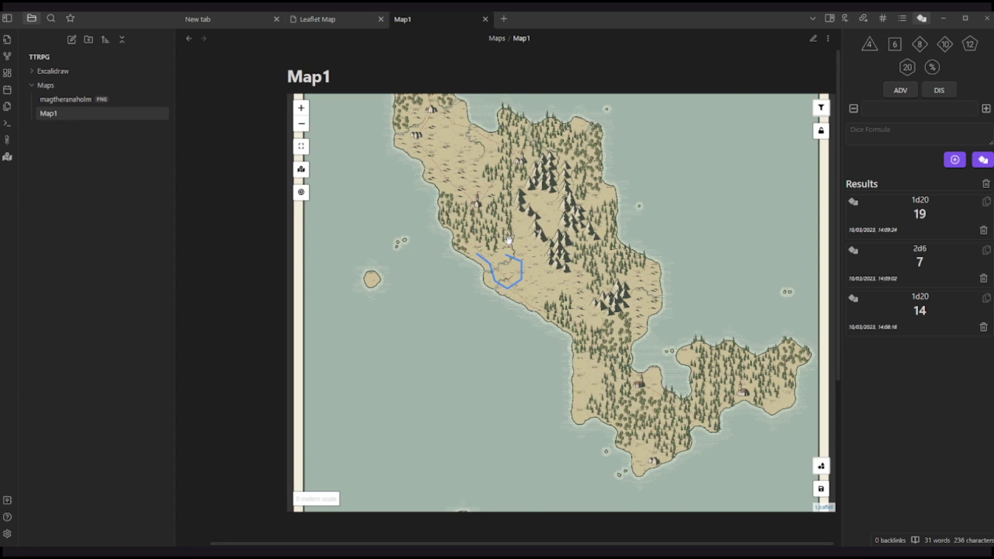
scroll(508, 240, up, 3)
scroll(514, 245, down, 2)
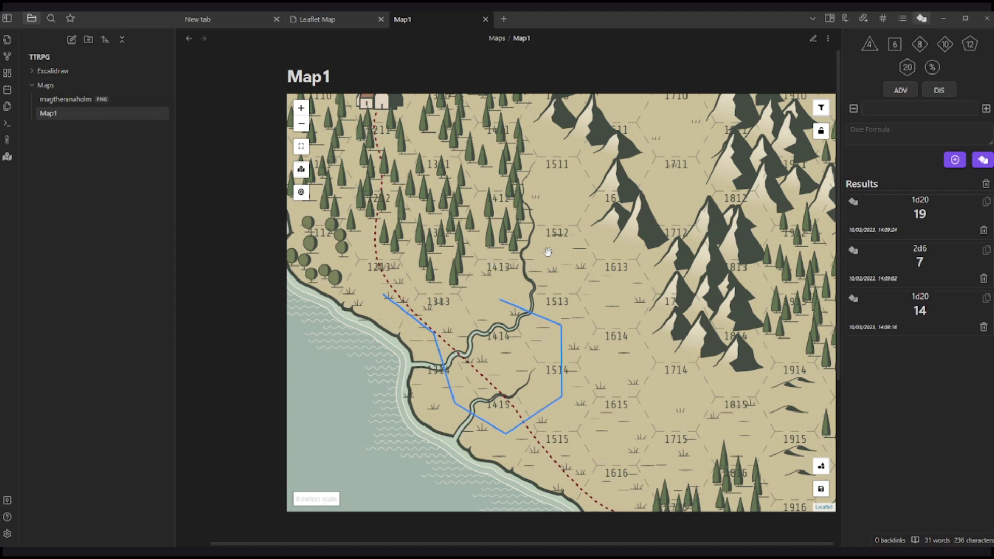
click(551, 250)
right_click(557, 258)
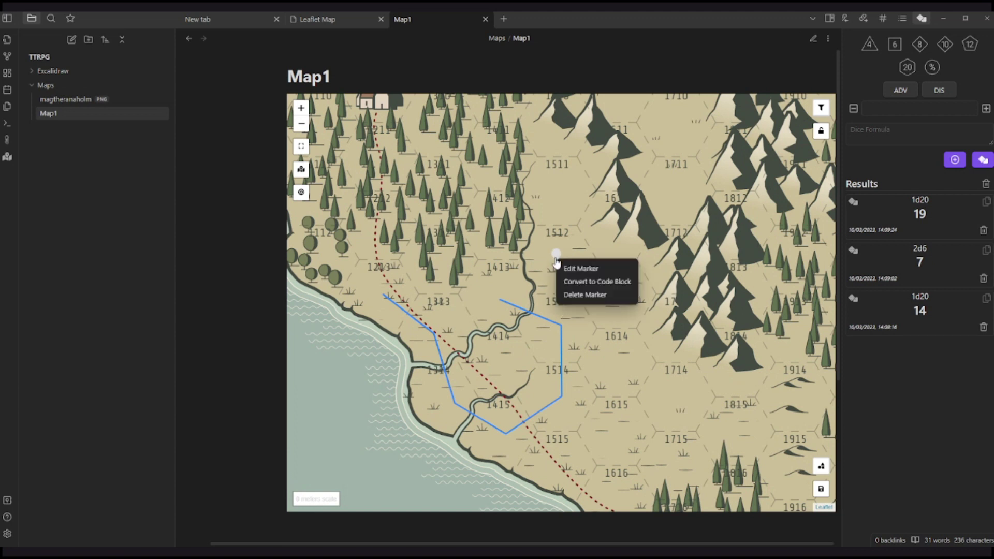
click(581, 294)
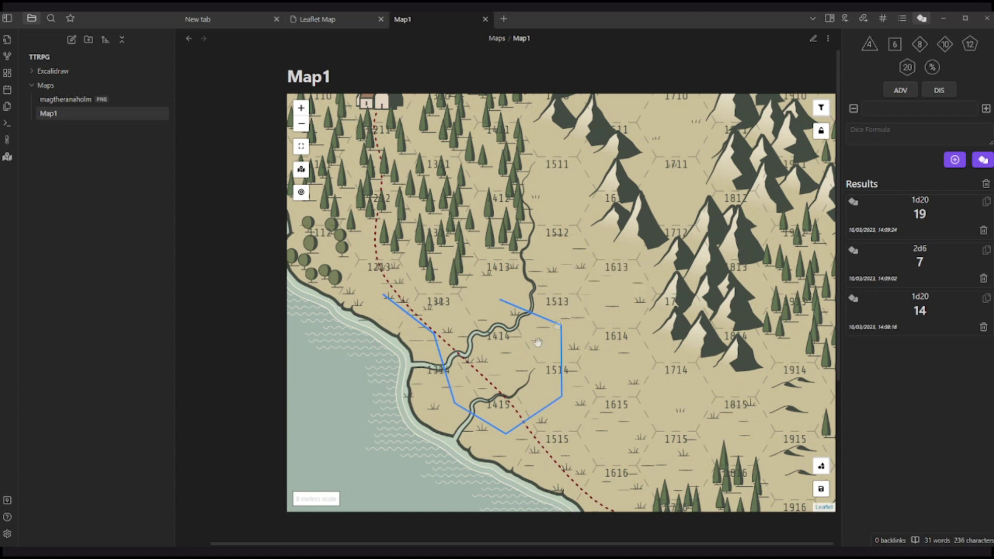
click(7, 534)
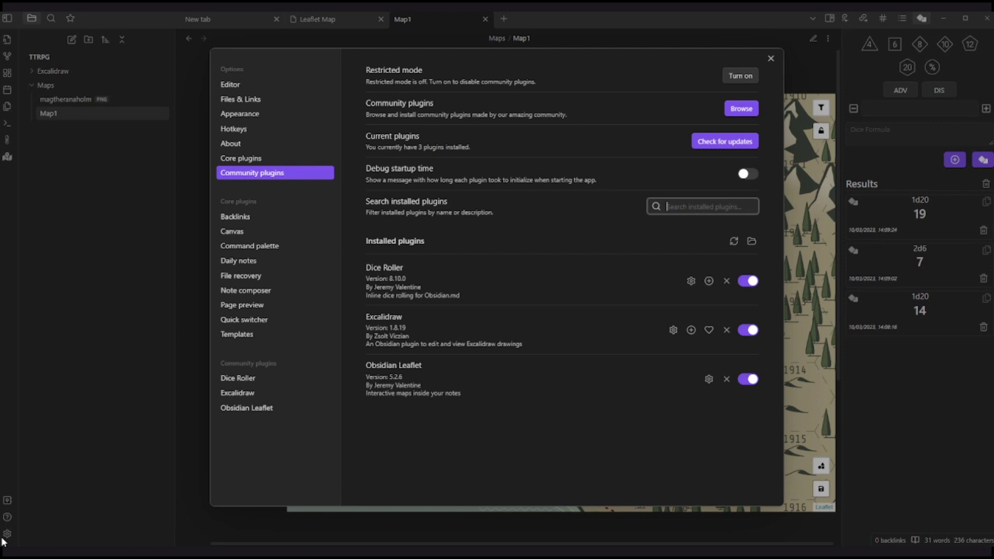
- Open the Obsidian Leaflet plugin settings down to the Default Map Marker section
click(248, 409)
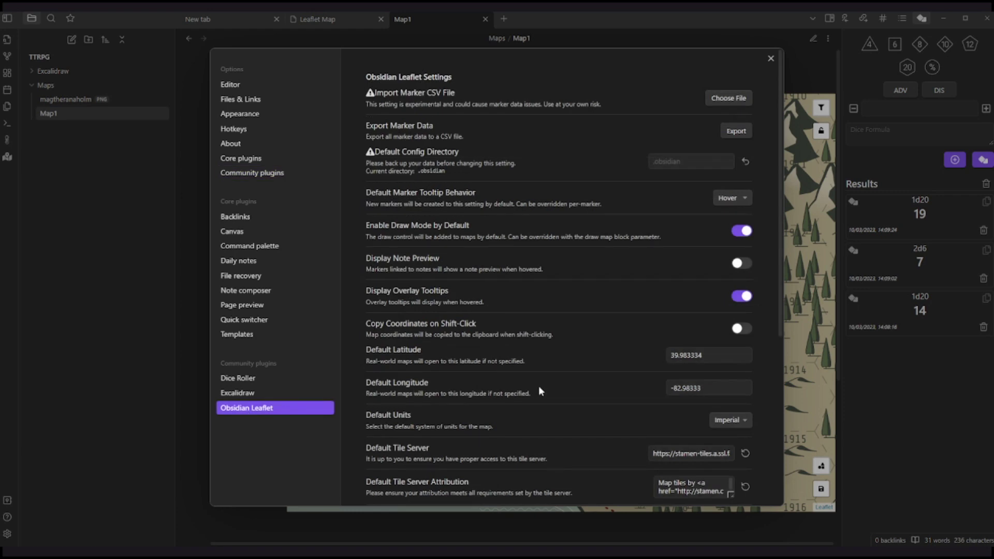
scroll(538, 387, down, 5)
scroll(539, 387, down, 1)
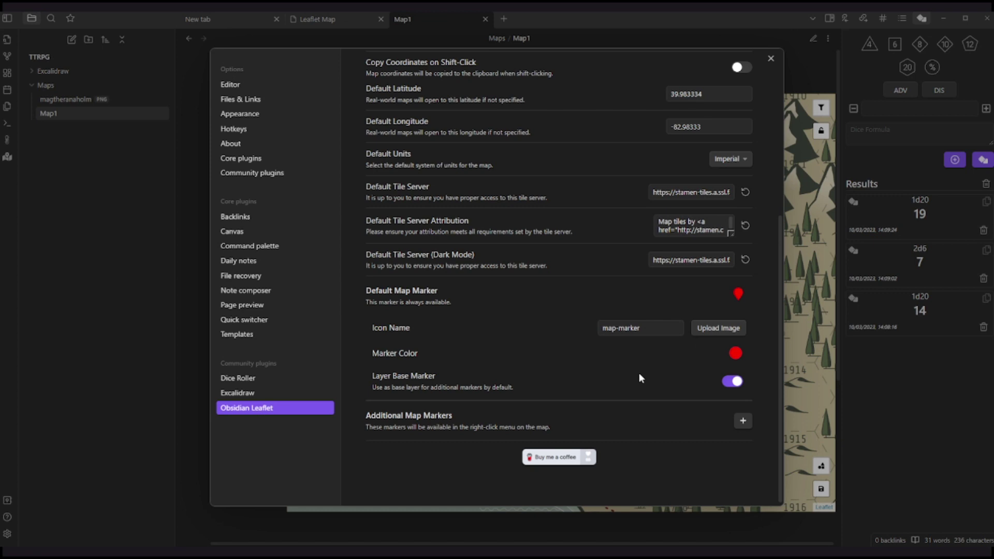
scroll(639, 373, down, 1)
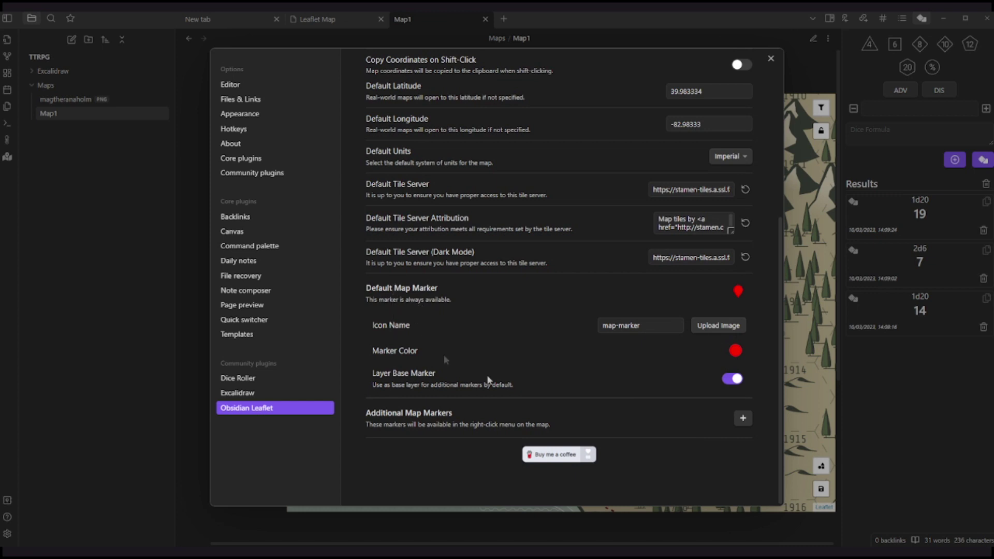
- Define marker type test01 with a home icon, Layer Icon off, and bright yellow colour
click(744, 418)
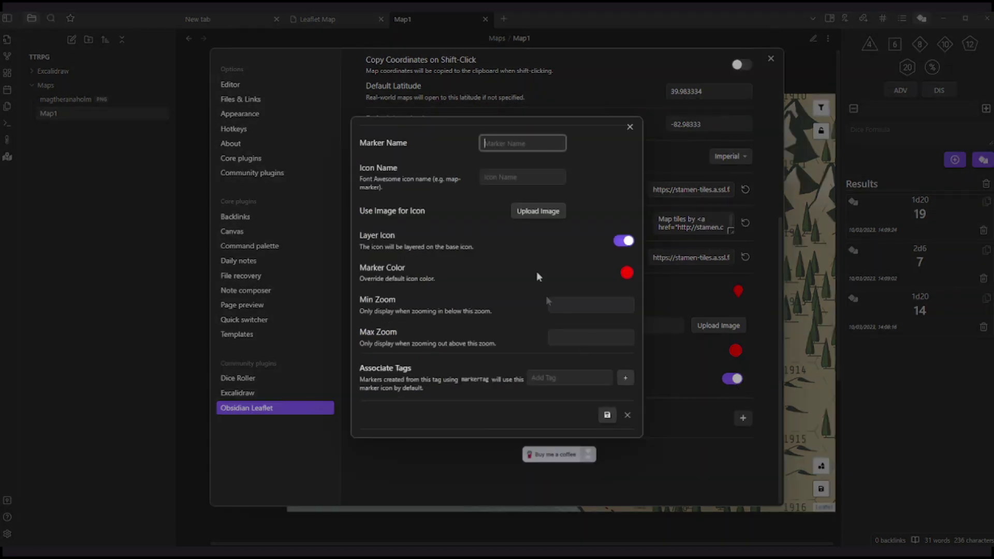
text(test01)
key(Tab)
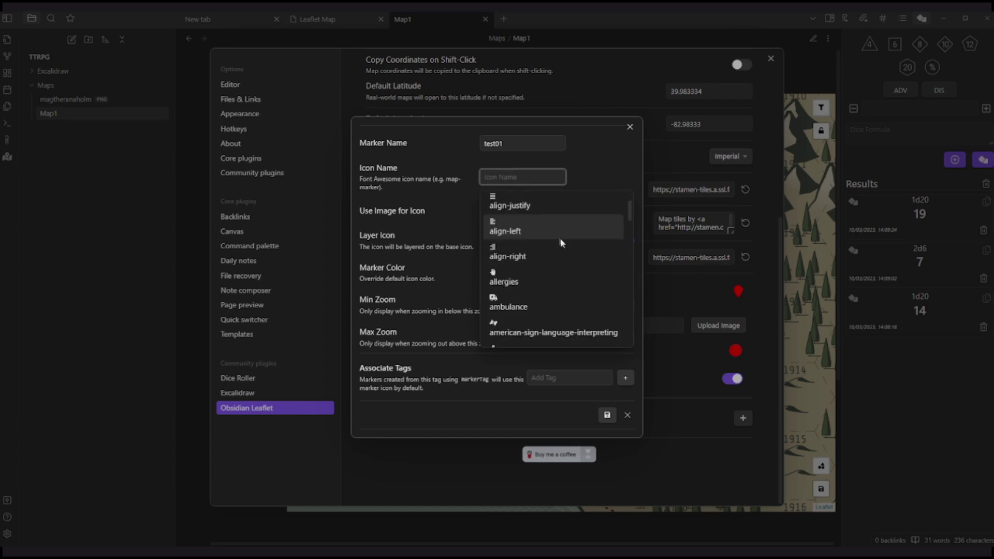
scroll(562, 244, down, 12)
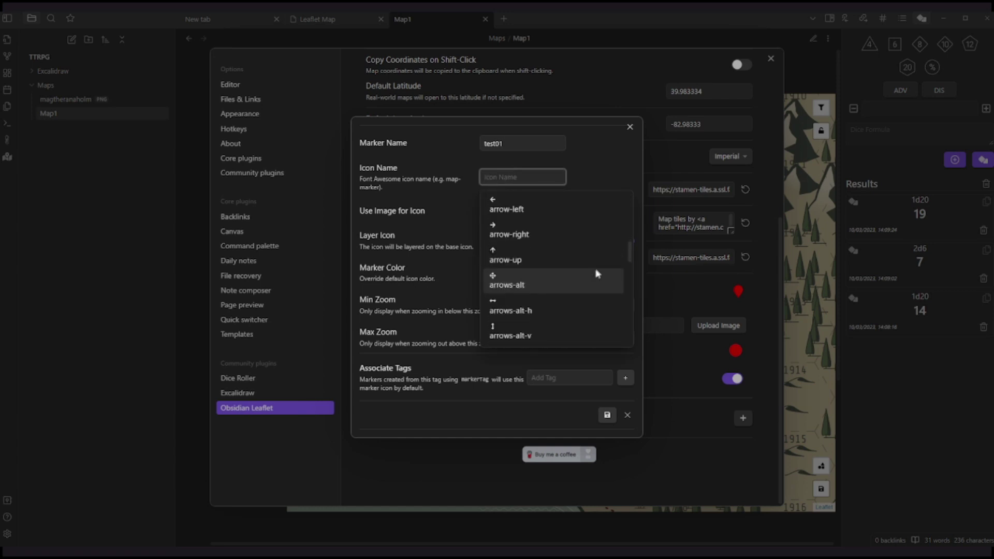
scroll(599, 274, down, 5)
text(ho)
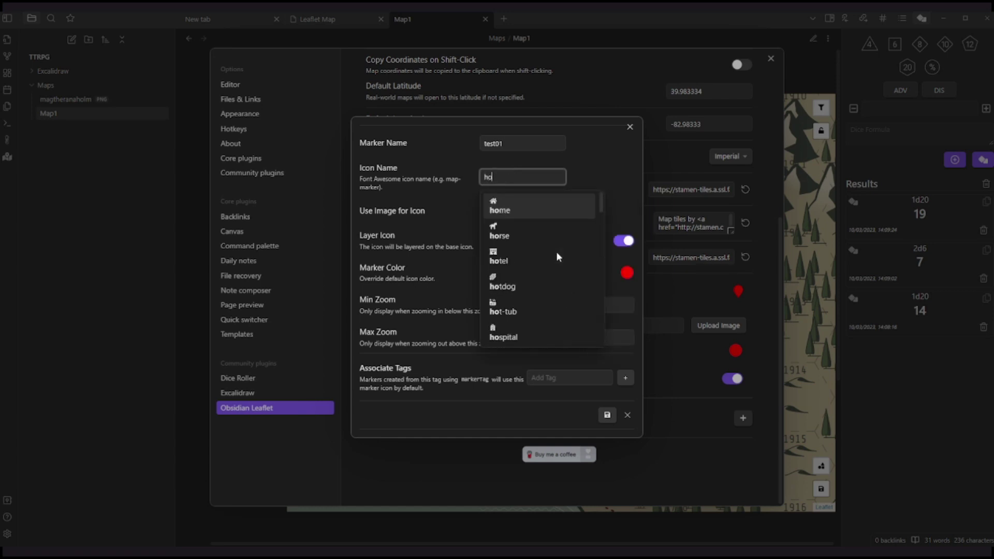
text(u)
key(BackSpace)
text(me)
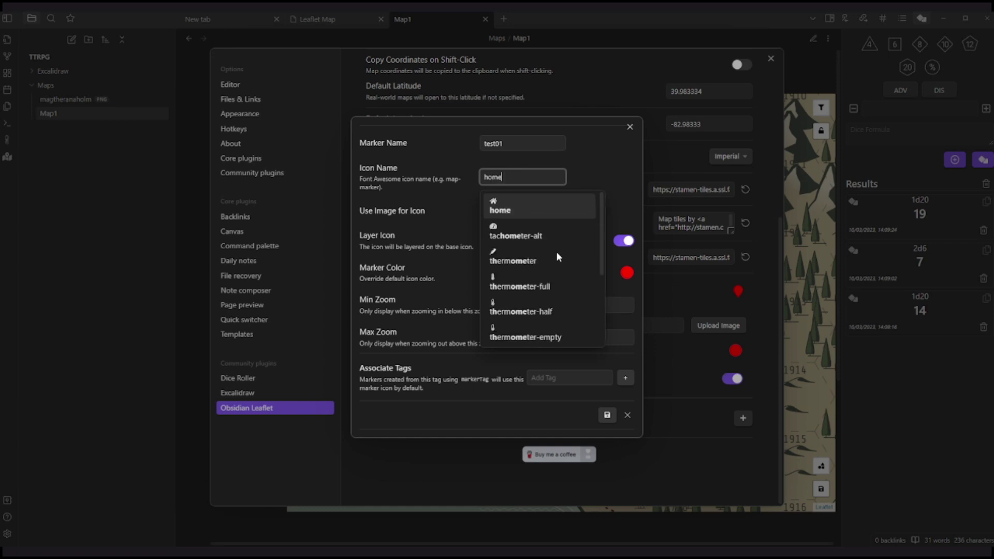
click(539, 210)
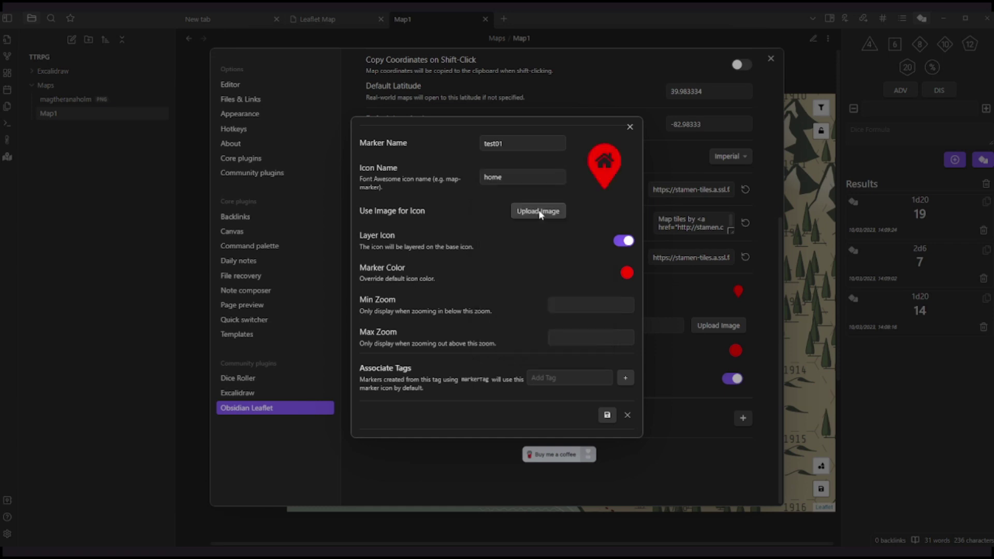
click(626, 241)
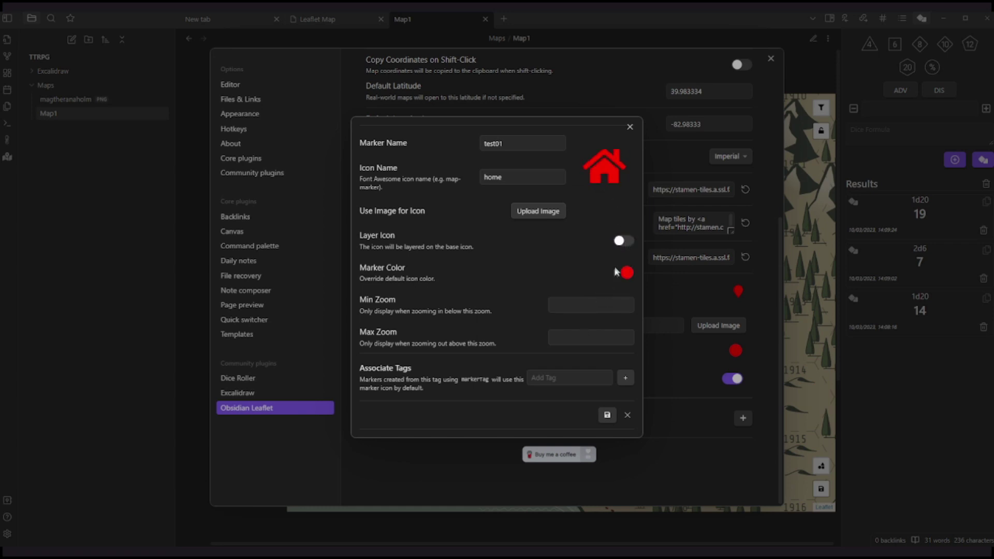
click(628, 273)
mouse_move(698, 357)
mouse_down()
mouse_move(723, 365)
mouse_move(713, 309)
mouse_move(730, 282)
mouse_up()
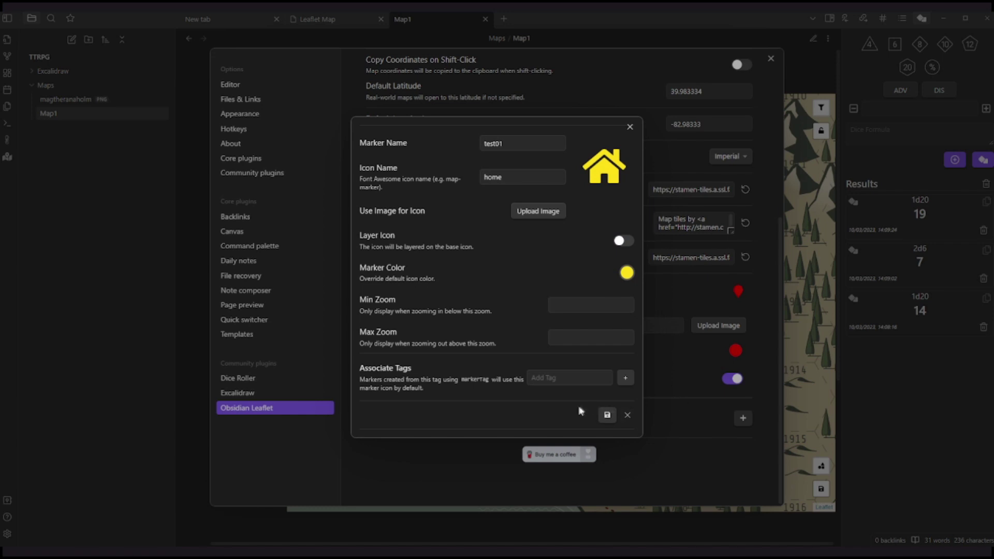
- Save test01, close settings, and place a red default marker near hex 1413
click(607, 415)
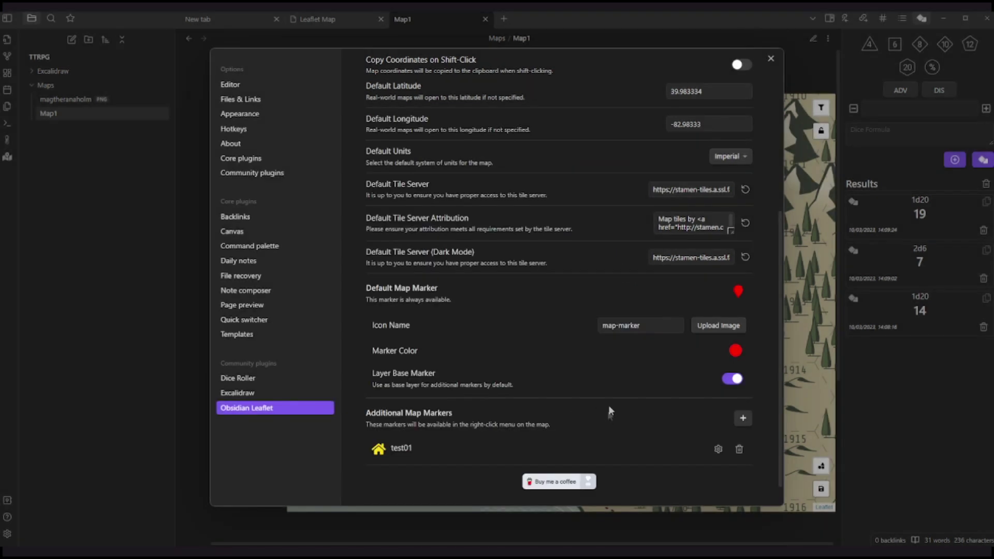
click(771, 59)
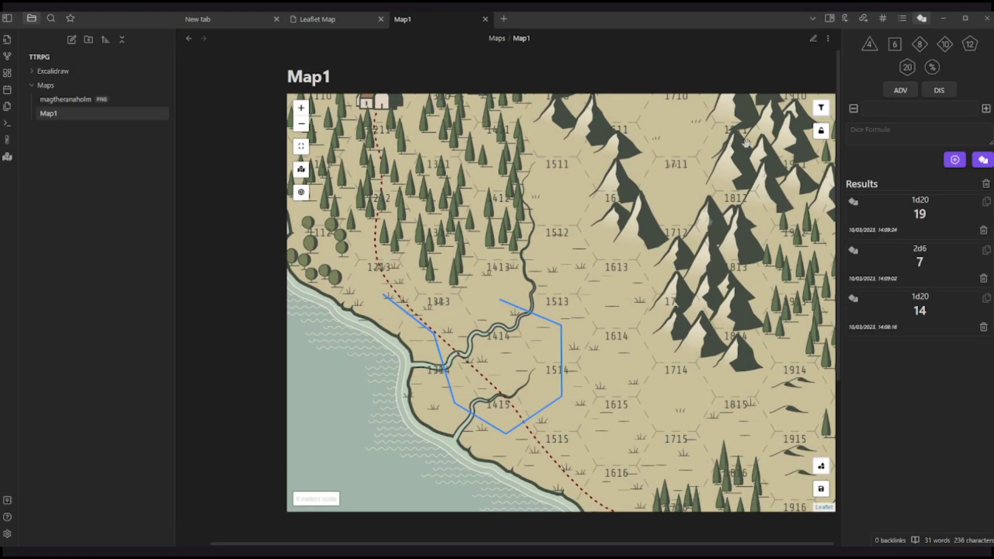
right_click(487, 290)
click(501, 302)
drag(490, 288, 499, 280)
- Open the Excalidraw drawing, then reopen the Map1 note
click(54, 71)
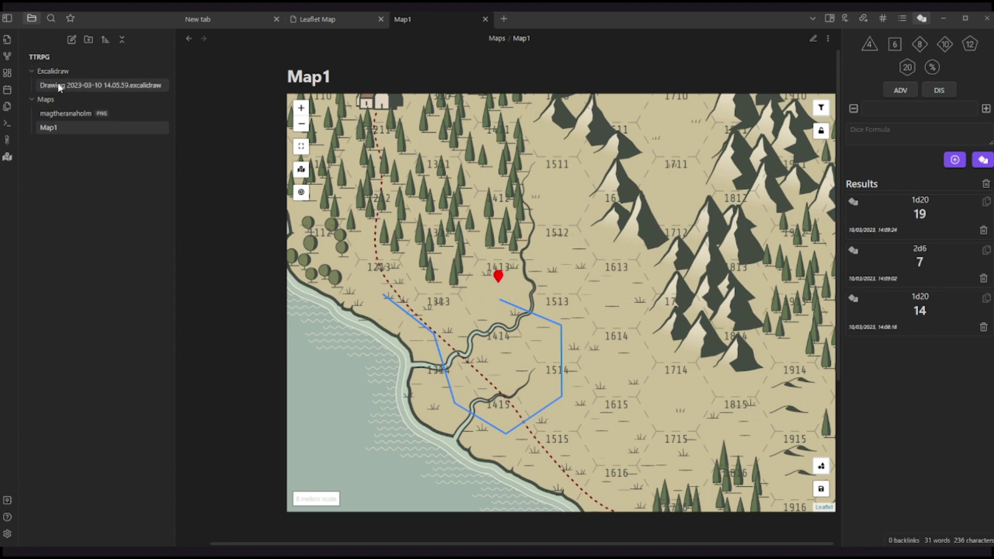
click(60, 85)
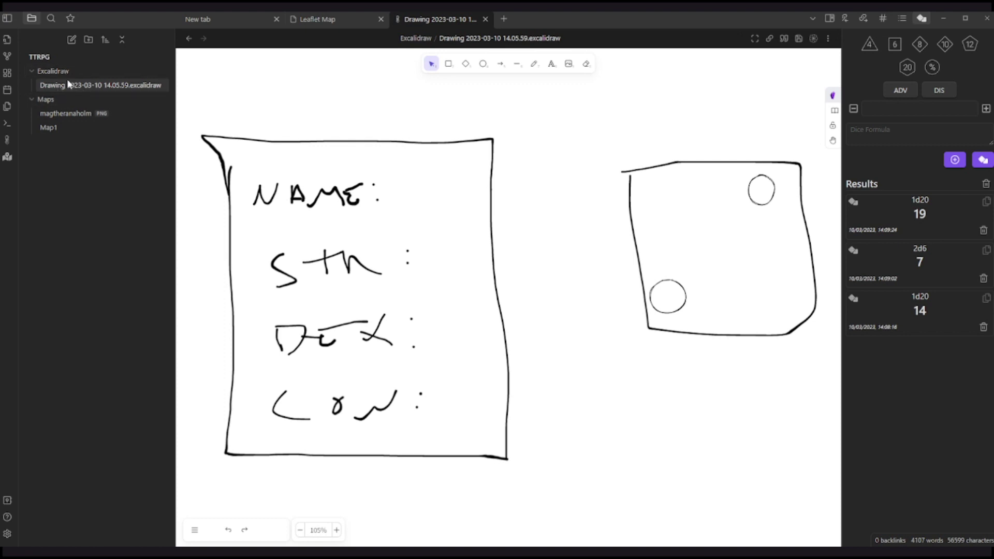
click(57, 126)
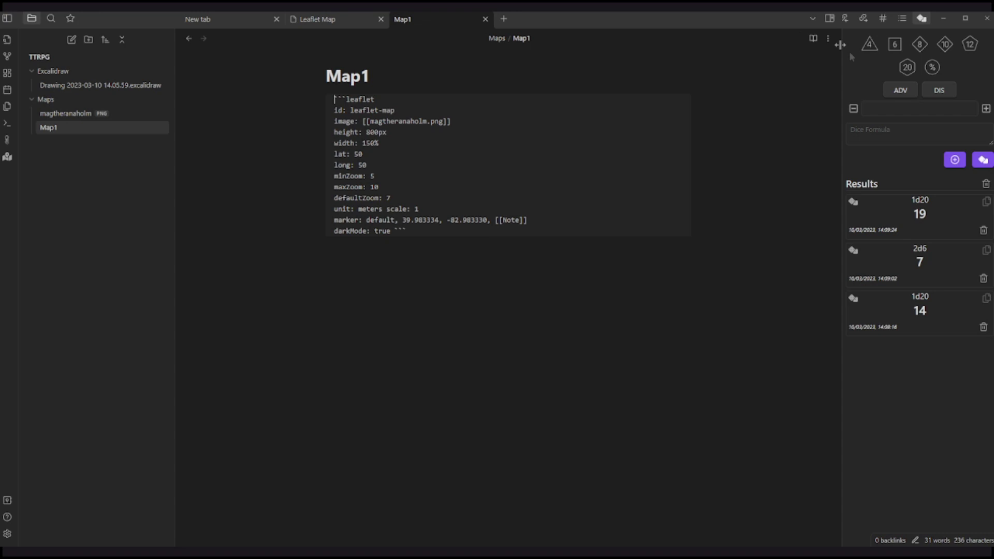
- Add a yellow test01 house marker near hex 1512 and move the red marker next to it
click(814, 37)
scroll(521, 243, up, 3)
scroll(563, 253, up, 2)
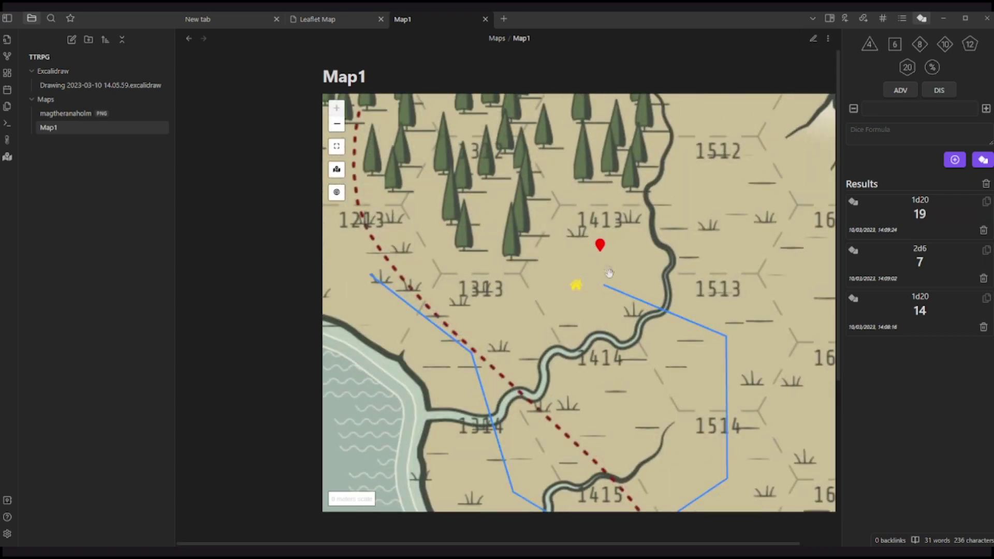
mouse_move(619, 278)
mouse_down()
mouse_move(557, 304)
mouse_move(501, 284)
mouse_move(469, 305)
mouse_move(645, 221)
mouse_up()
click(557, 328)
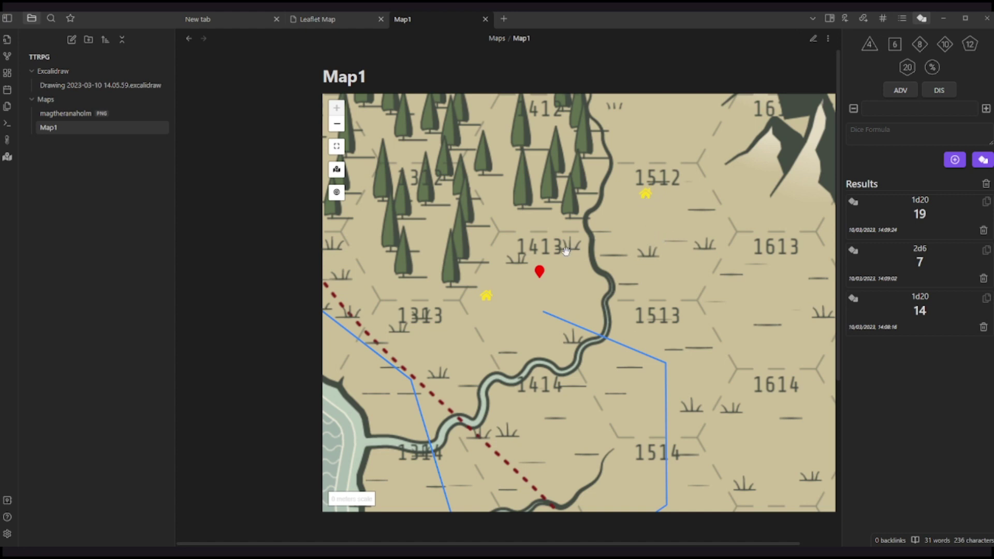
drag(539, 270, 673, 222)
scroll(624, 268, down, 3)
scroll(630, 306, up, 1)
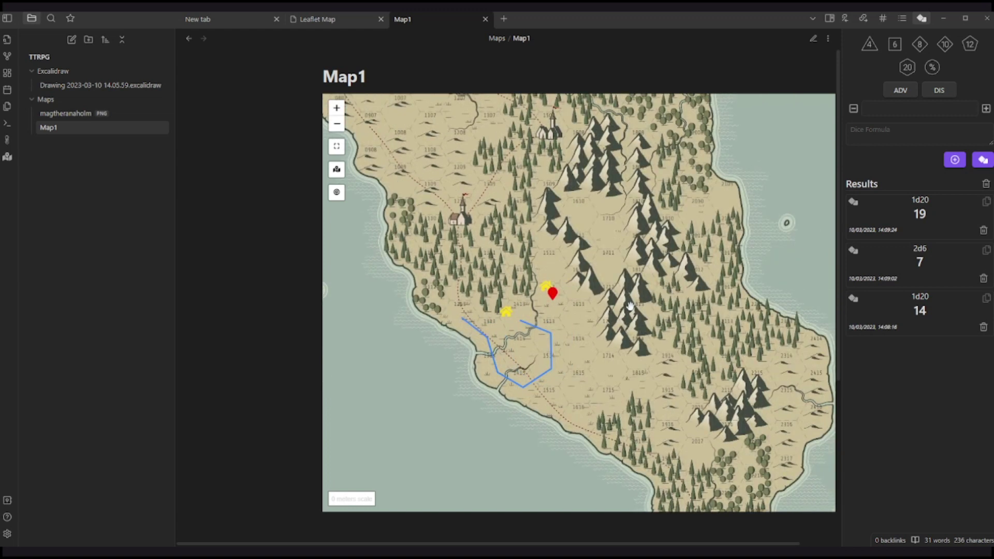